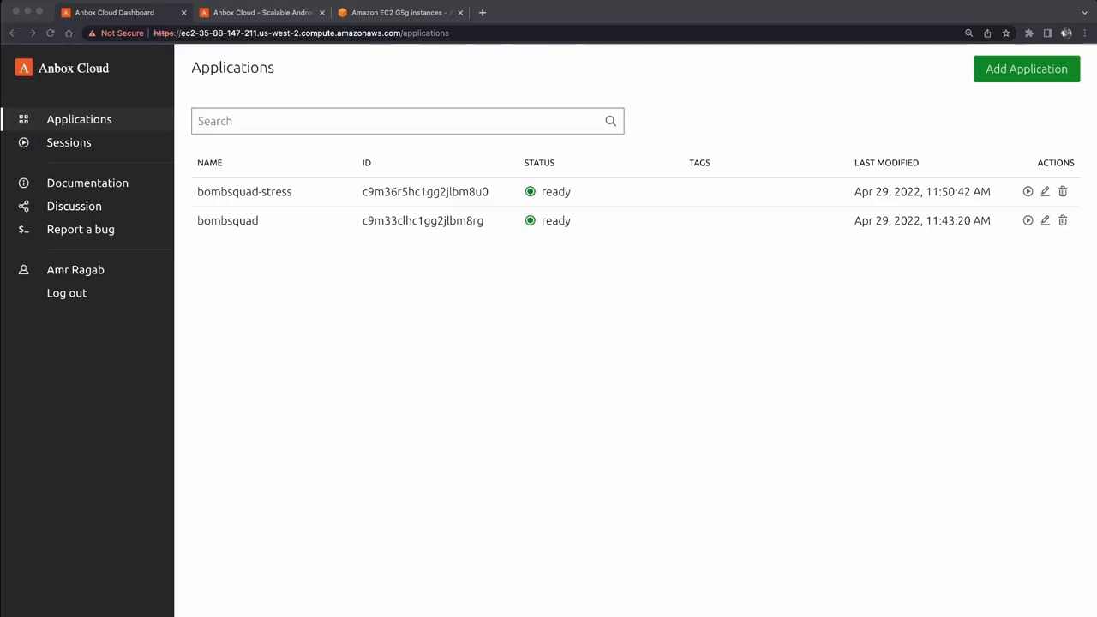
Examine the required and advanced fields of the form for adding an application, and cancel the form.
{"action": "left_click", "coordinate": [1026, 69]}
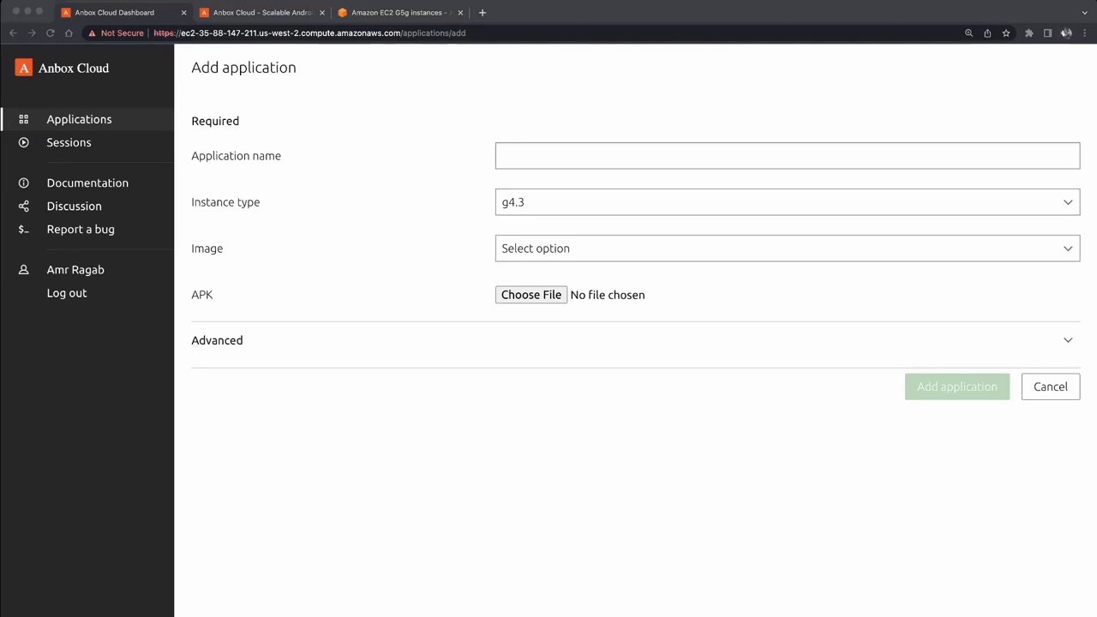
{"action": "left_click", "coordinate": [787, 248]}
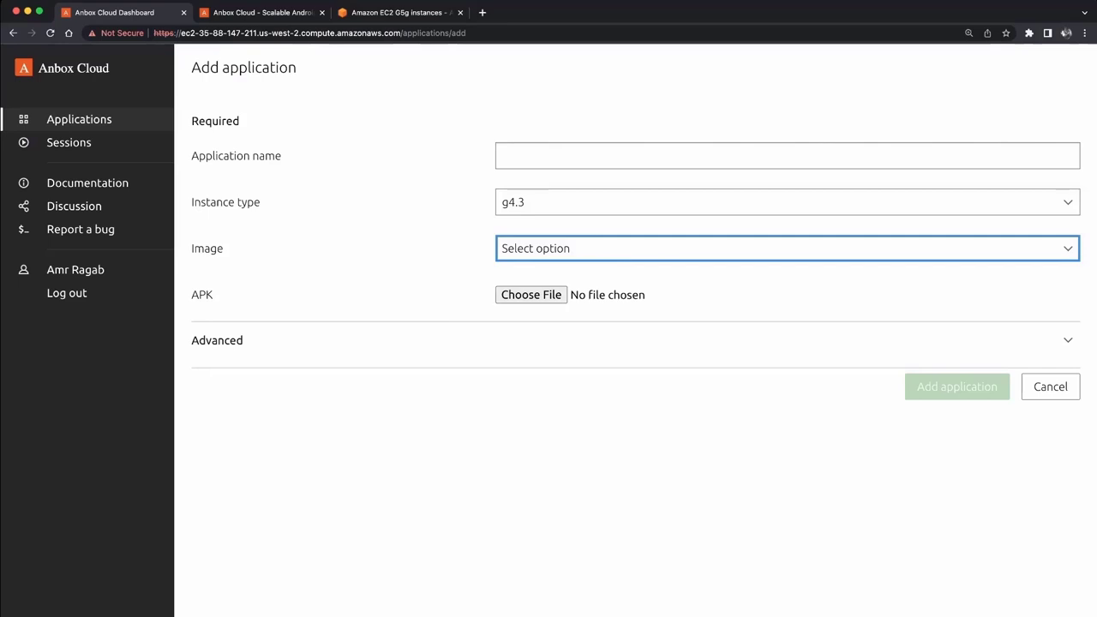
{"action": "left_click", "coordinate": [1067, 340]}
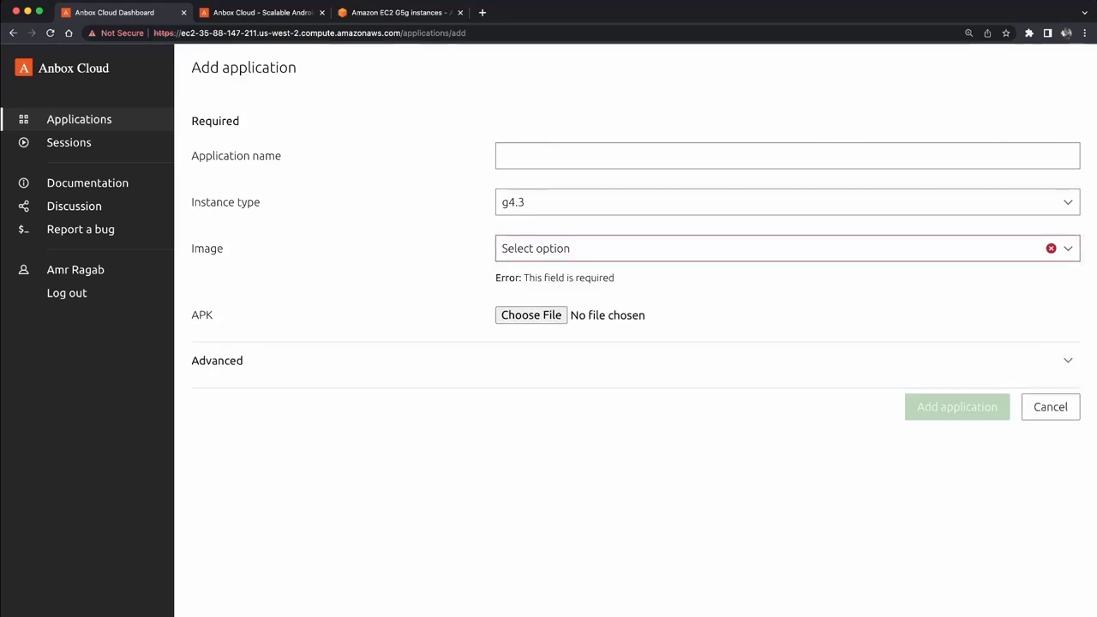
{"action": "left_click", "coordinate": [1067, 360]}
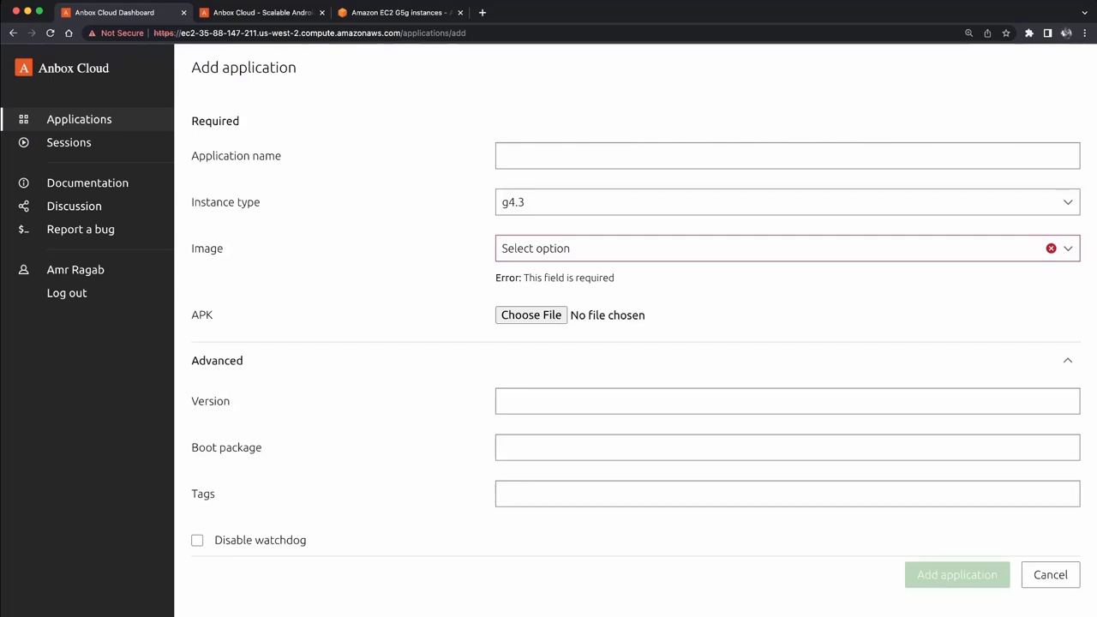
{"action": "left_click", "coordinate": [1050, 575]}
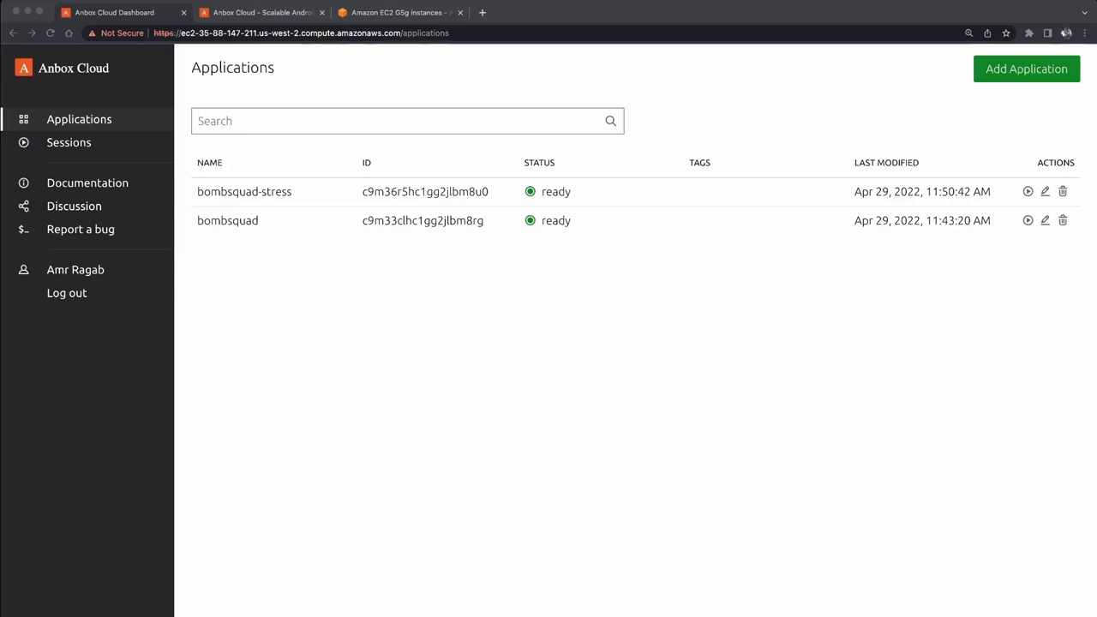
Launch a new session of the bombsquad-stress application with the 1080p30 screen format and landscape orientation.
{"action": "left_click", "coordinate": [1028, 191]}
{"action": "left_click", "coordinate": [1028, 191]}
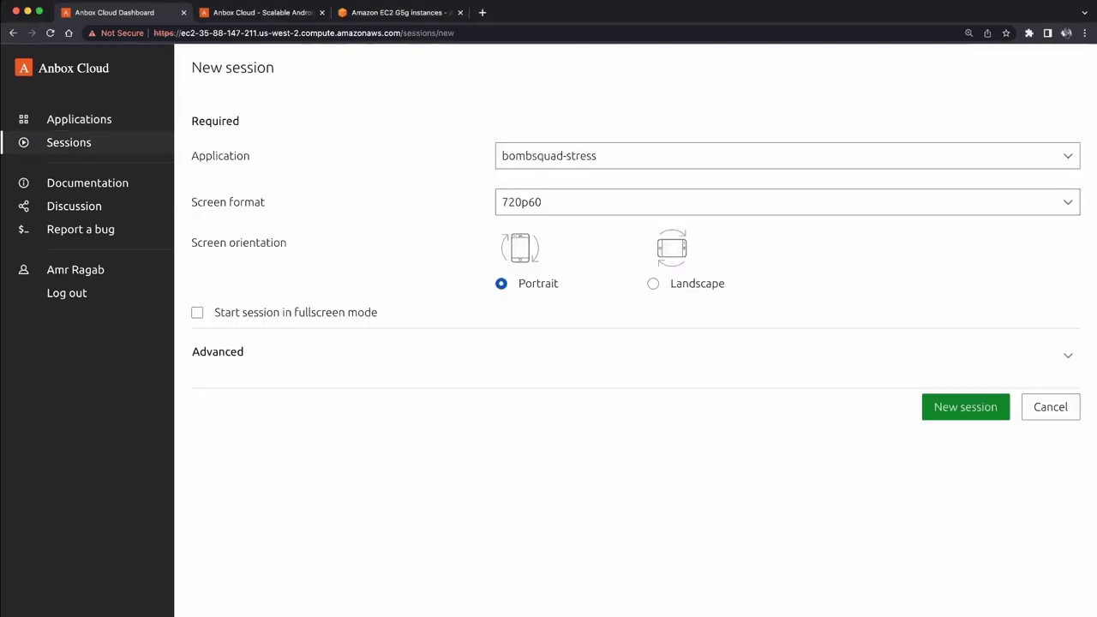
{"action": "left_click", "coordinate": [787, 155]}
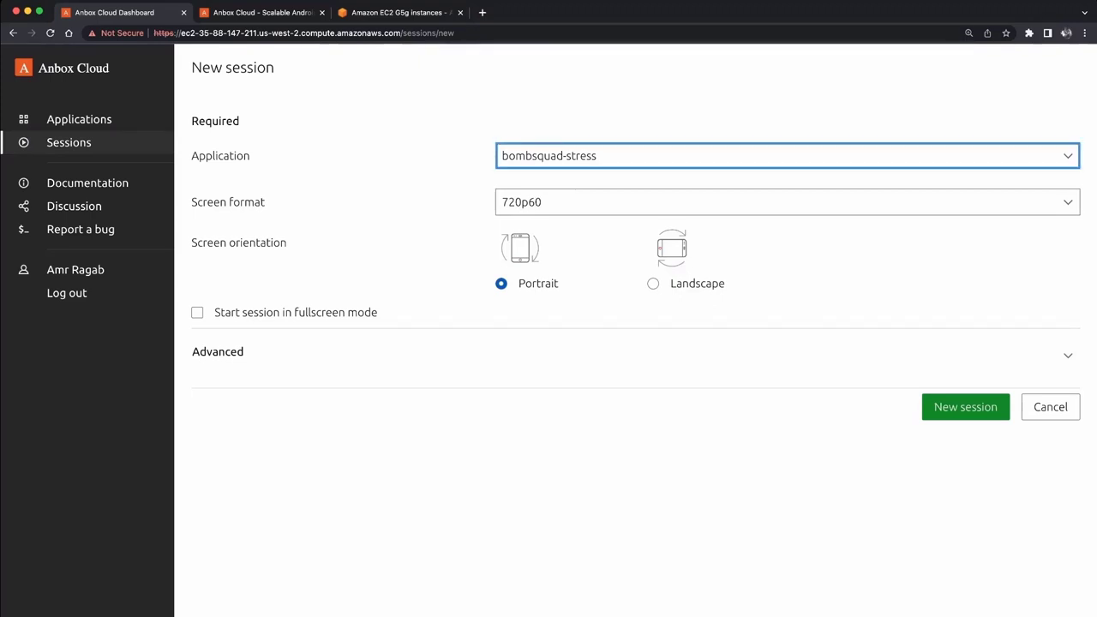
{"action": "left_click", "coordinate": [787, 202]}
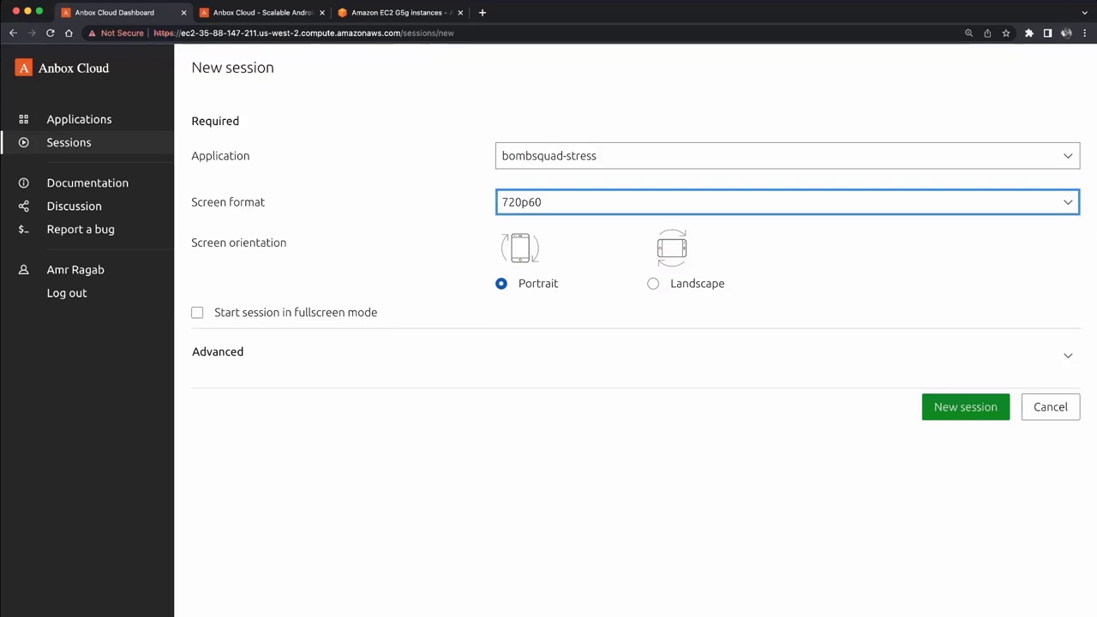
{"action": "key", "text": "Down"}
{"action": "left_click", "coordinate": [653, 283]}
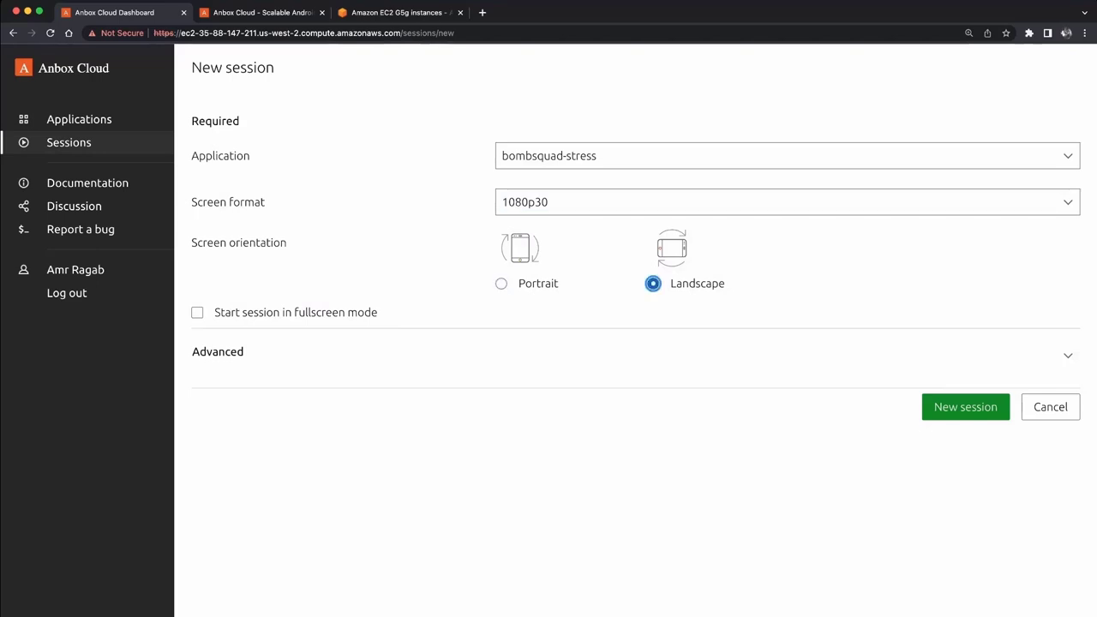
{"action": "left_click", "coordinate": [636, 352]}
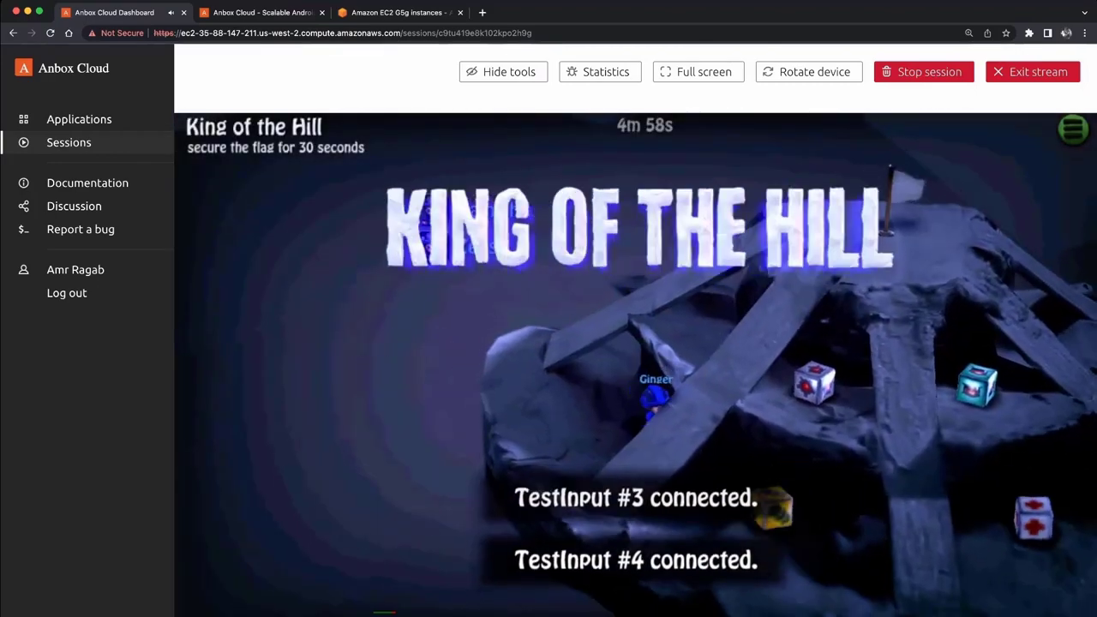
Check the streaming statistics of the running session, close them, and exit the stream.
{"action": "left_click", "coordinate": [600, 72]}
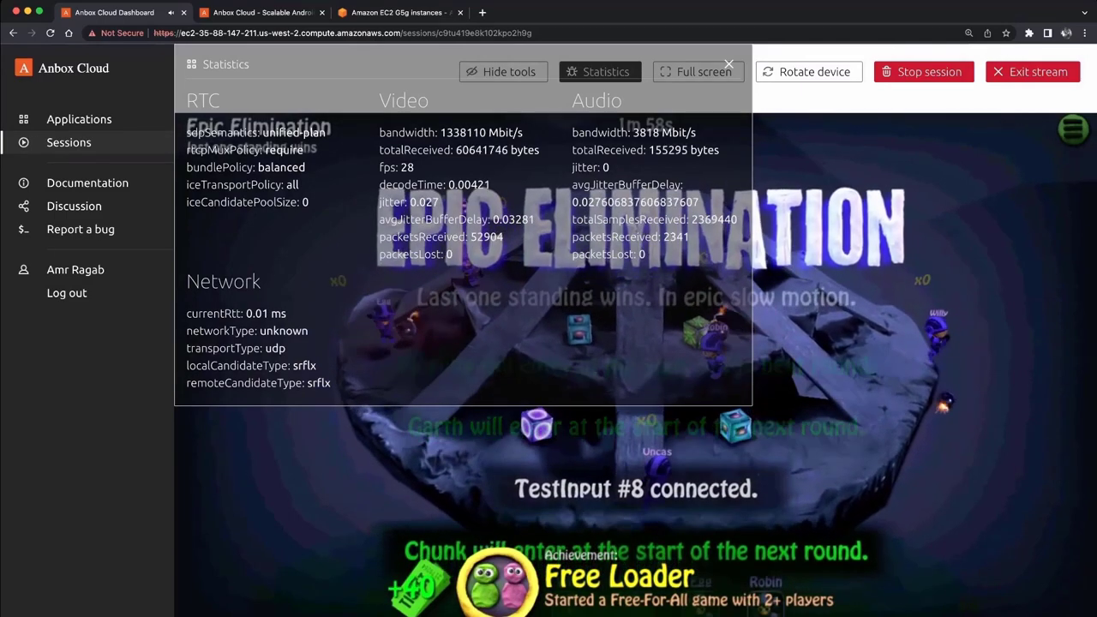
{"action": "key", "text": "Escape"}
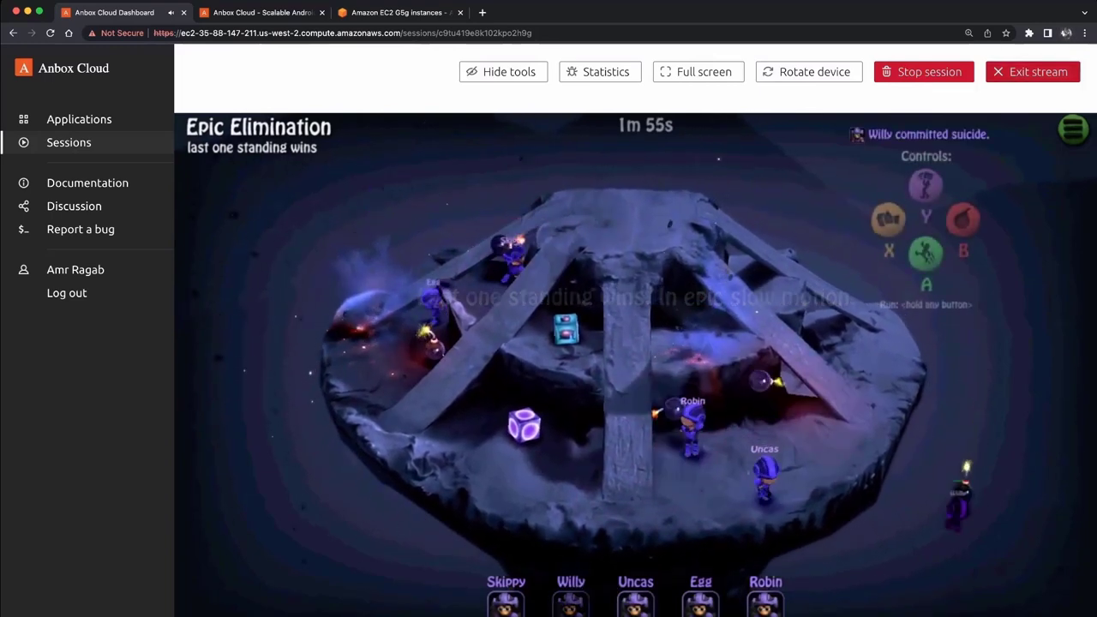
{"action": "key", "text": "Escape"}
{"action": "key", "text": "Return"}
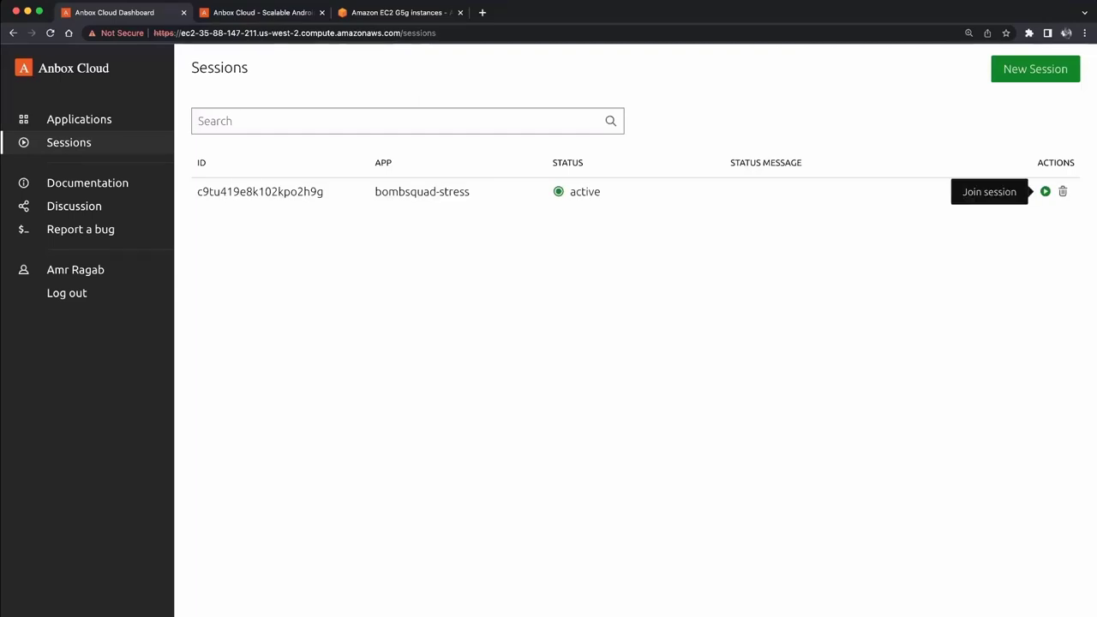
Rejoin the active bombsquad-stress session, run nvidia-smi in the terminal, and exit the stream.
{"action": "left_click", "coordinate": [1044, 191]}
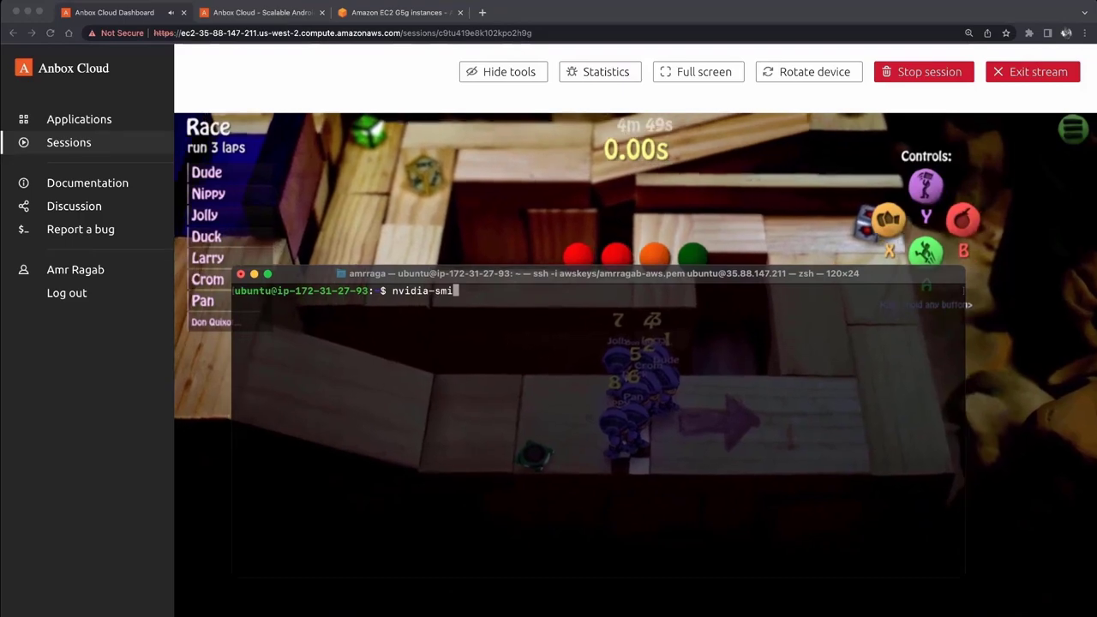
{"action": "key", "text": "Return"}
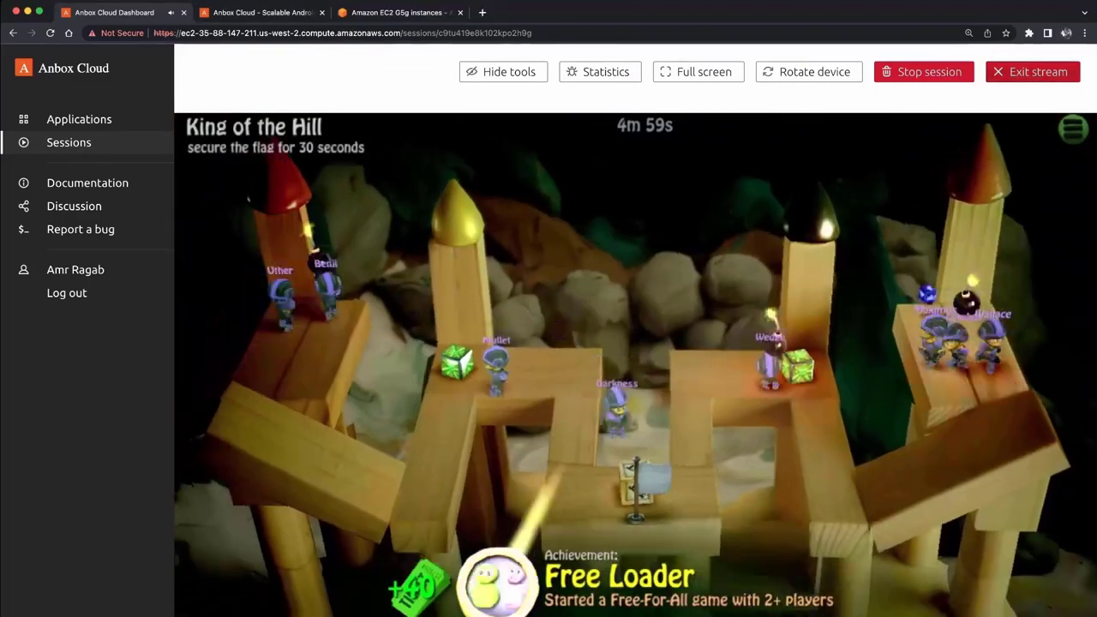
{"action": "left_click", "coordinate": [1032, 71]}
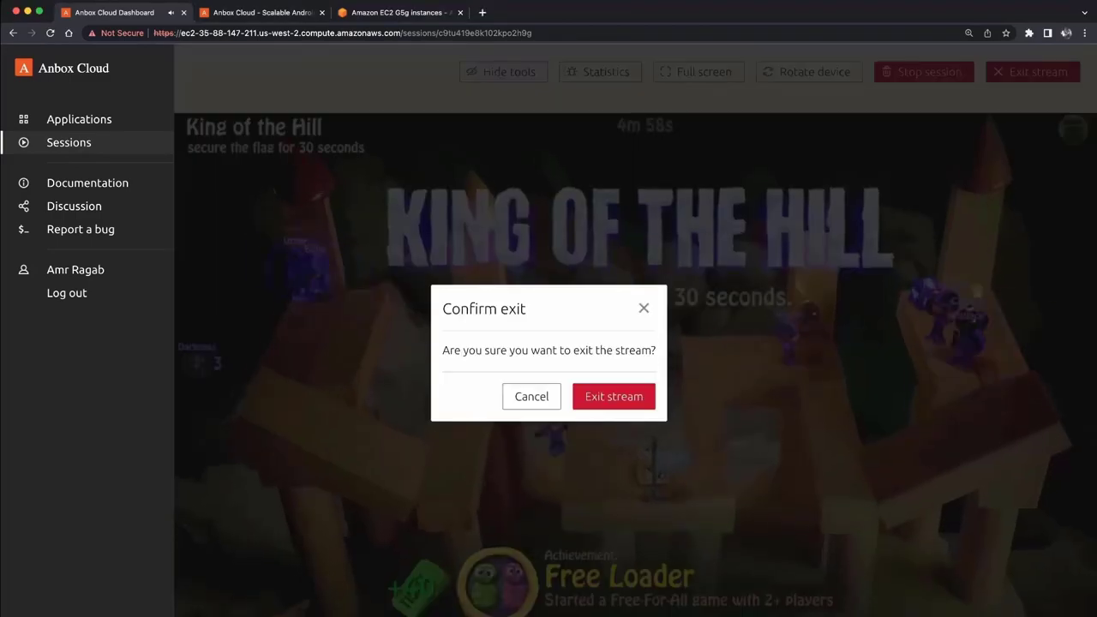
{"action": "left_click", "coordinate": [614, 396]}
Examine the statuses of the bombsquad-stress sessions across both pages of the session list.
{"action": "scroll", "coordinate": [635, 328], "scroll_direction": "down", "scroll_amount": 5}
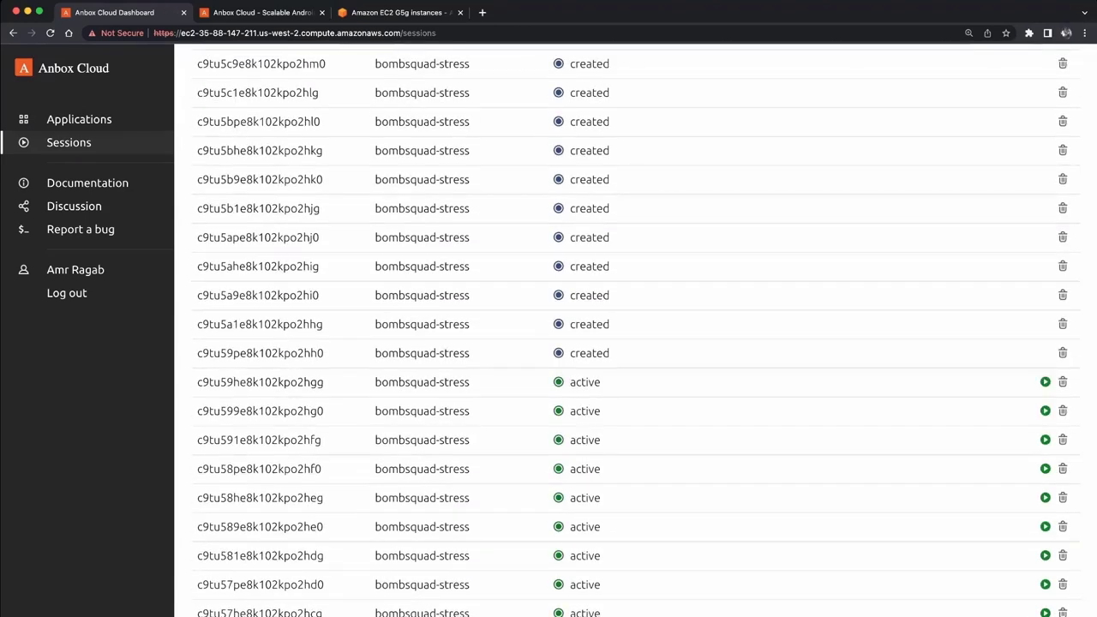
{"action": "key", "text": "super+Tab"}
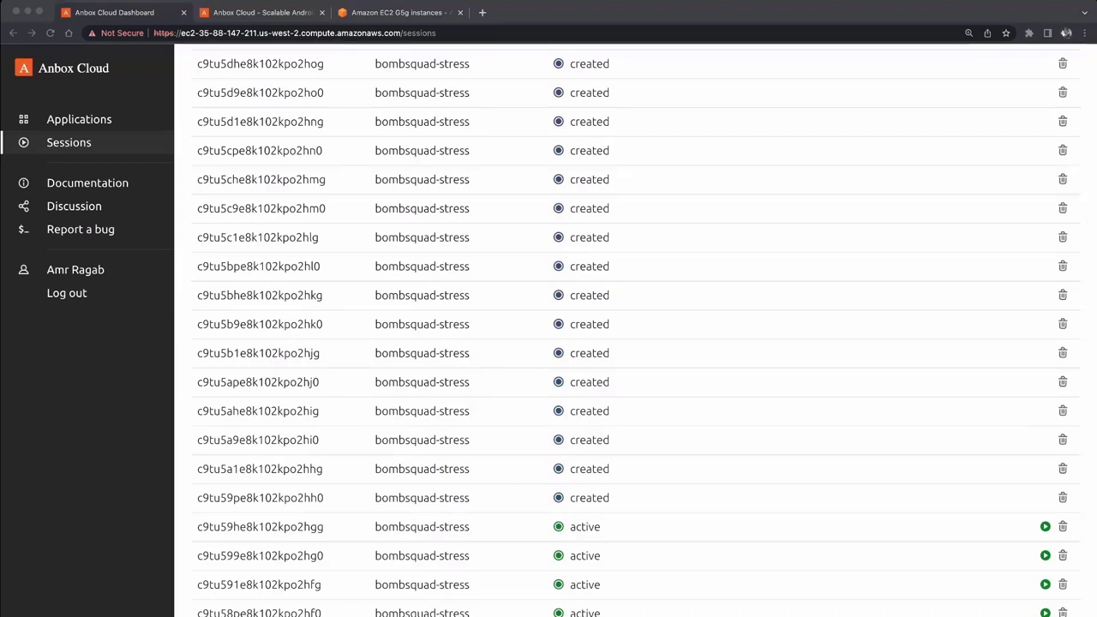
{"action": "scroll", "coordinate": [635, 330], "scroll_direction": "up", "scroll_amount": 10}
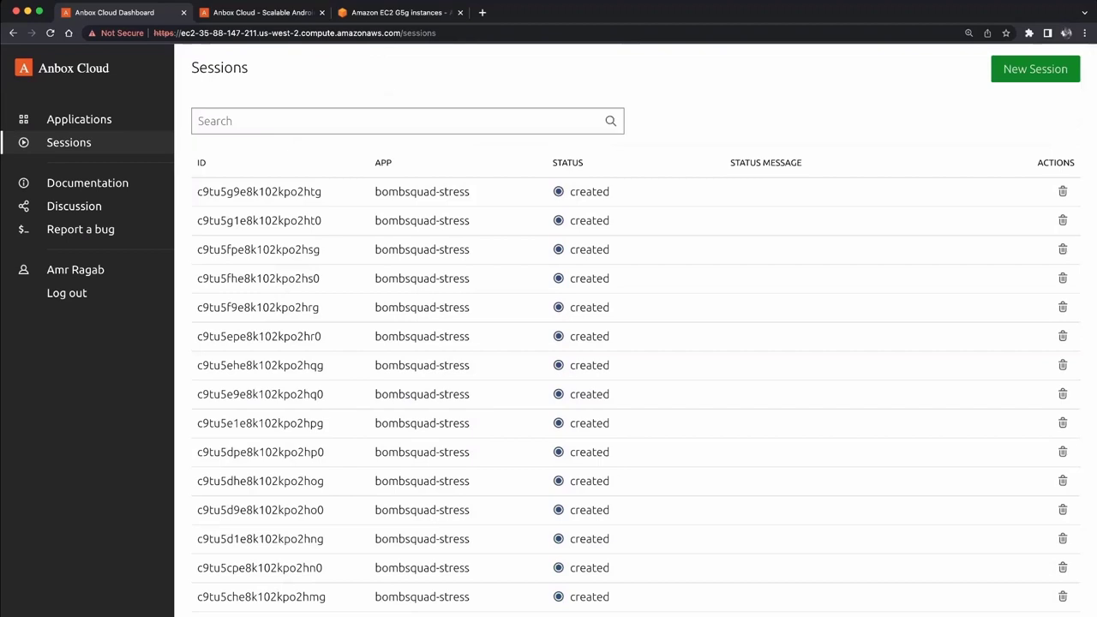
{"action": "scroll", "coordinate": [635, 330], "scroll_direction": "down", "scroll_amount": 5}
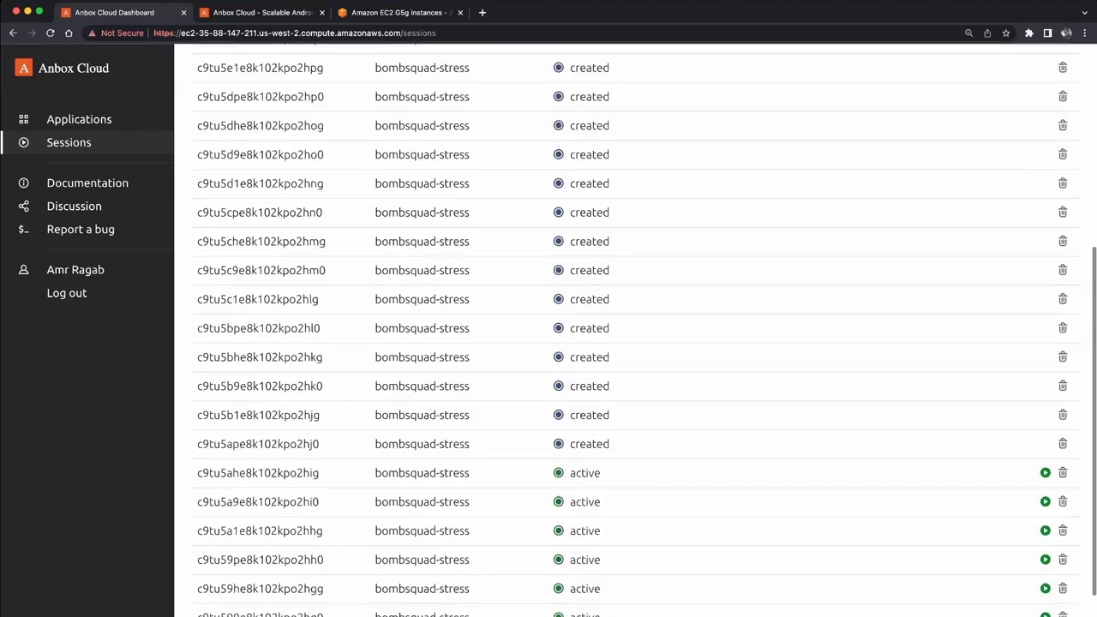
{"action": "scroll", "coordinate": [635, 330], "scroll_direction": "up", "scroll_amount": 2}
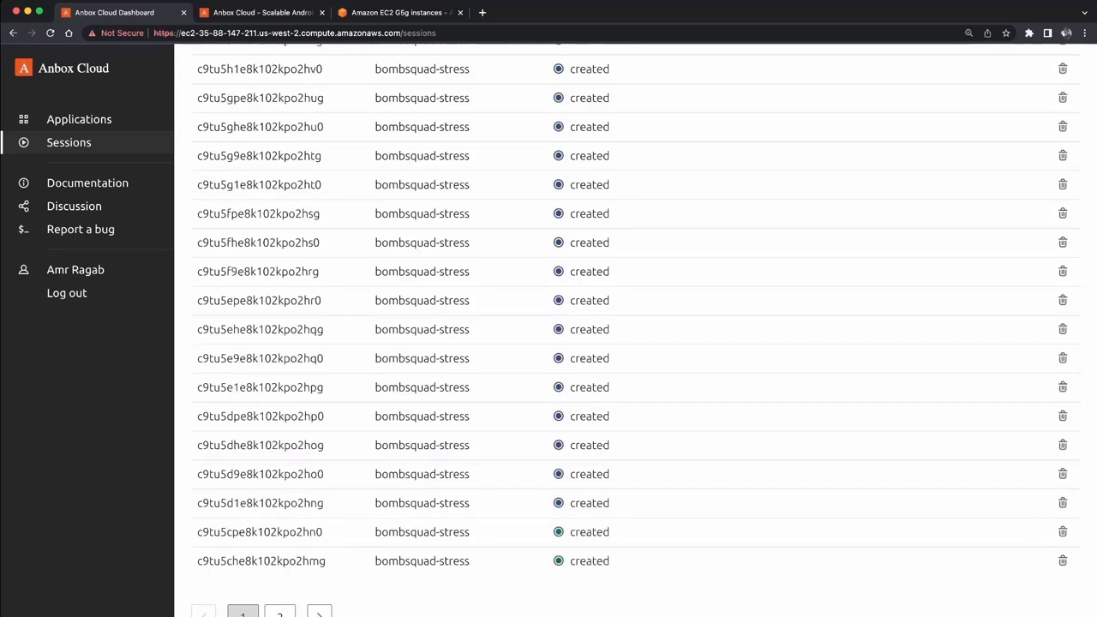
{"action": "scroll", "coordinate": [635, 330], "scroll_direction": "up", "scroll_amount": 5}
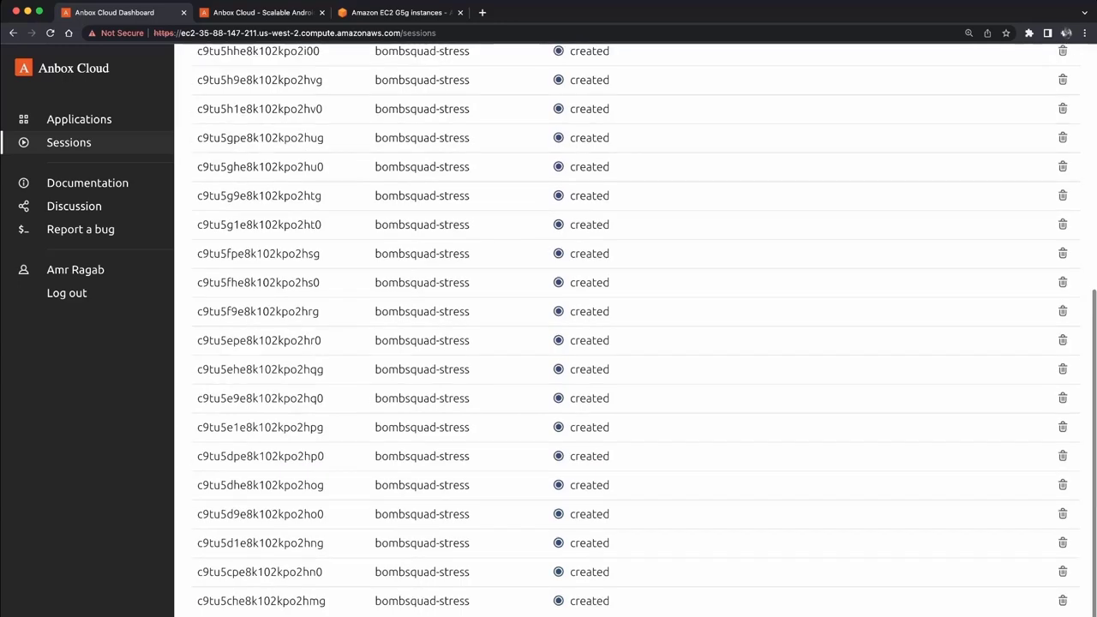
{"action": "scroll", "coordinate": [634, 330], "scroll_direction": "down", "scroll_amount": 5}
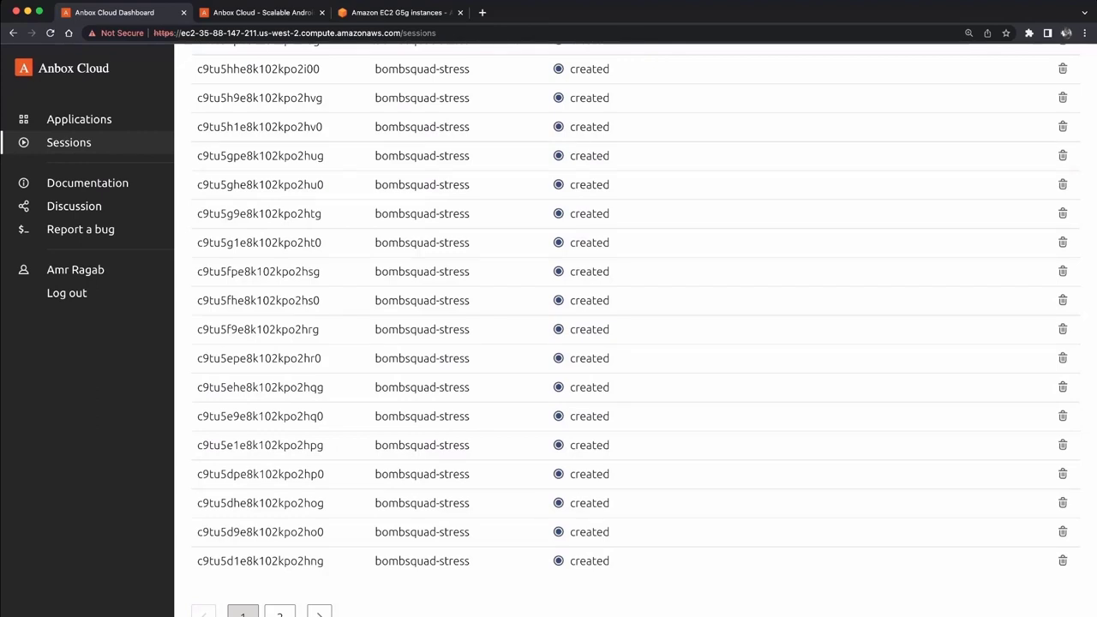
{"action": "scroll", "coordinate": [634, 330], "scroll_direction": "up", "scroll_amount": 5}
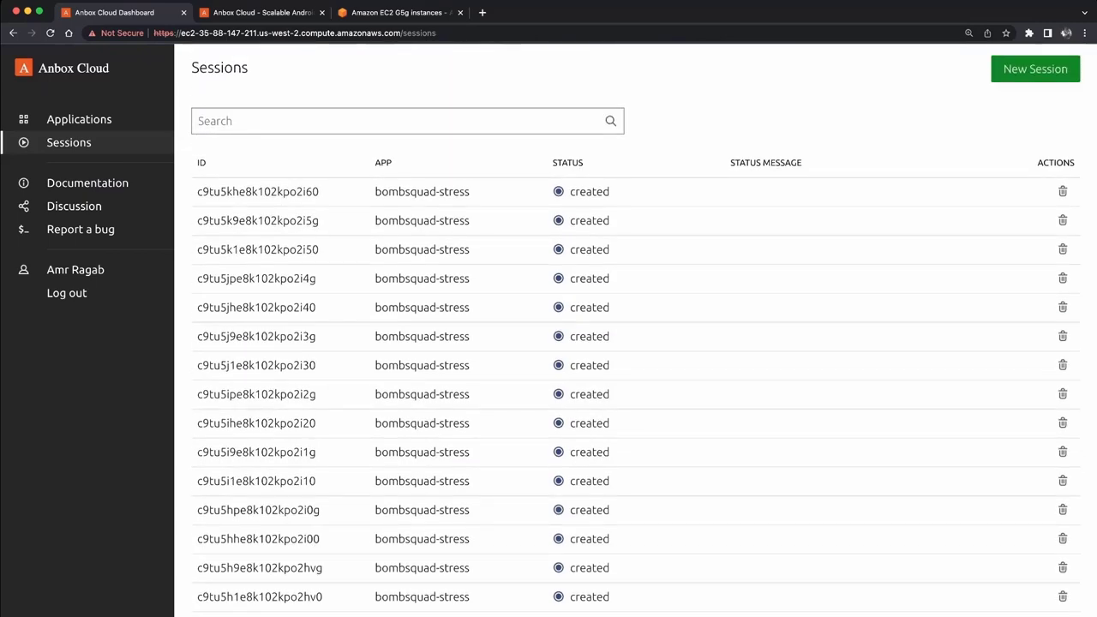
{"action": "scroll", "coordinate": [635, 330], "scroll_direction": "down", "scroll_amount": 5}
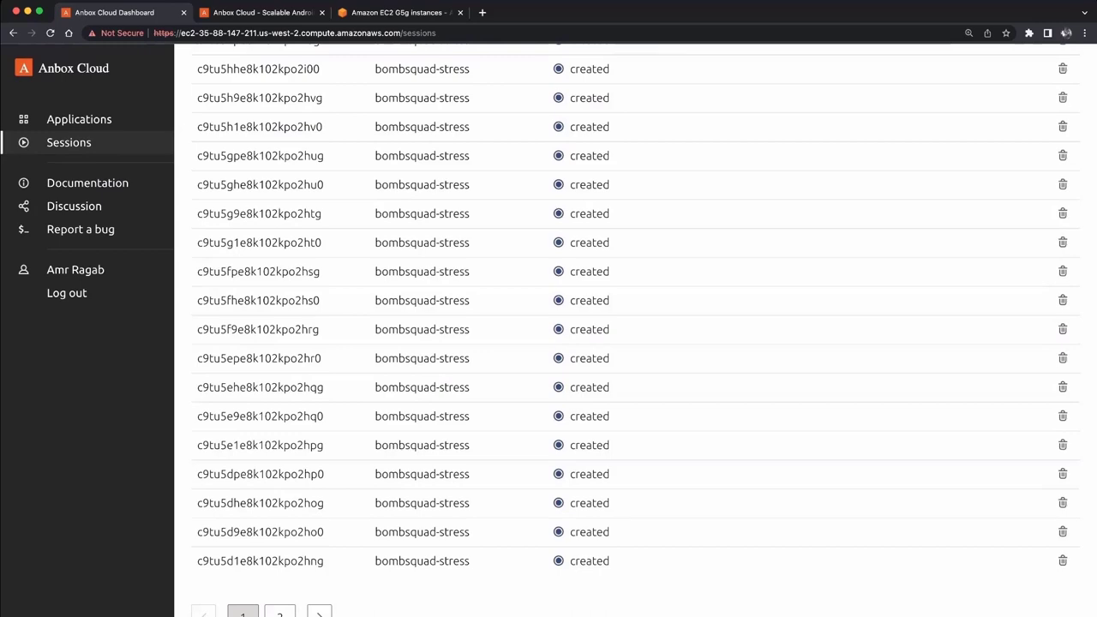
{"action": "left_click", "coordinate": [280, 612]}
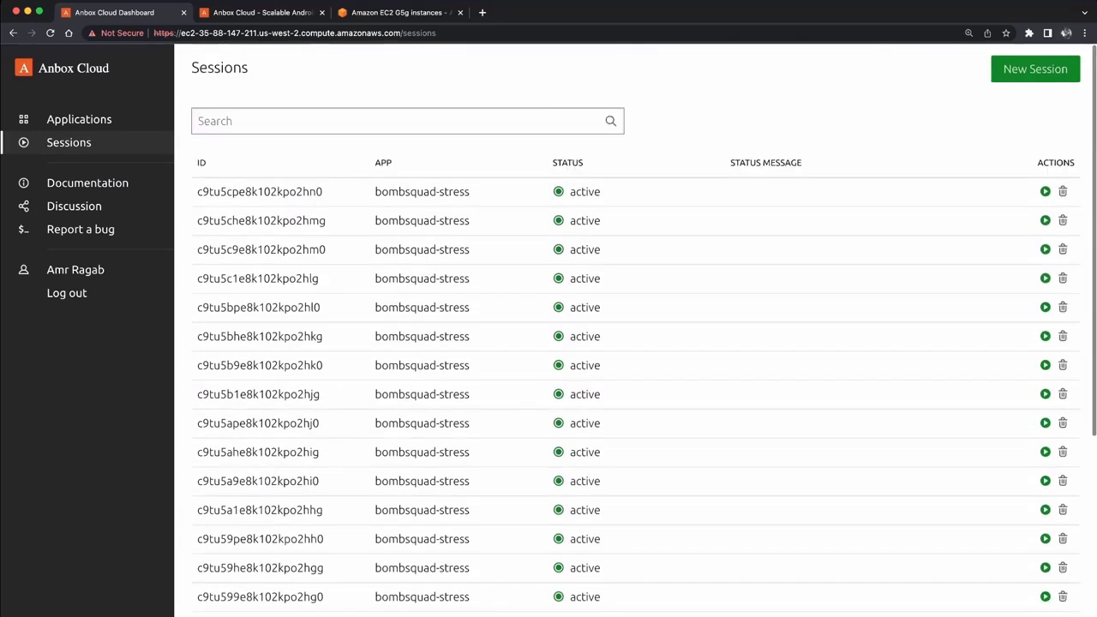
{"action": "scroll", "coordinate": [634, 330], "scroll_direction": "down", "scroll_amount": 5}
{"action": "left_click", "coordinate": [242, 612]}
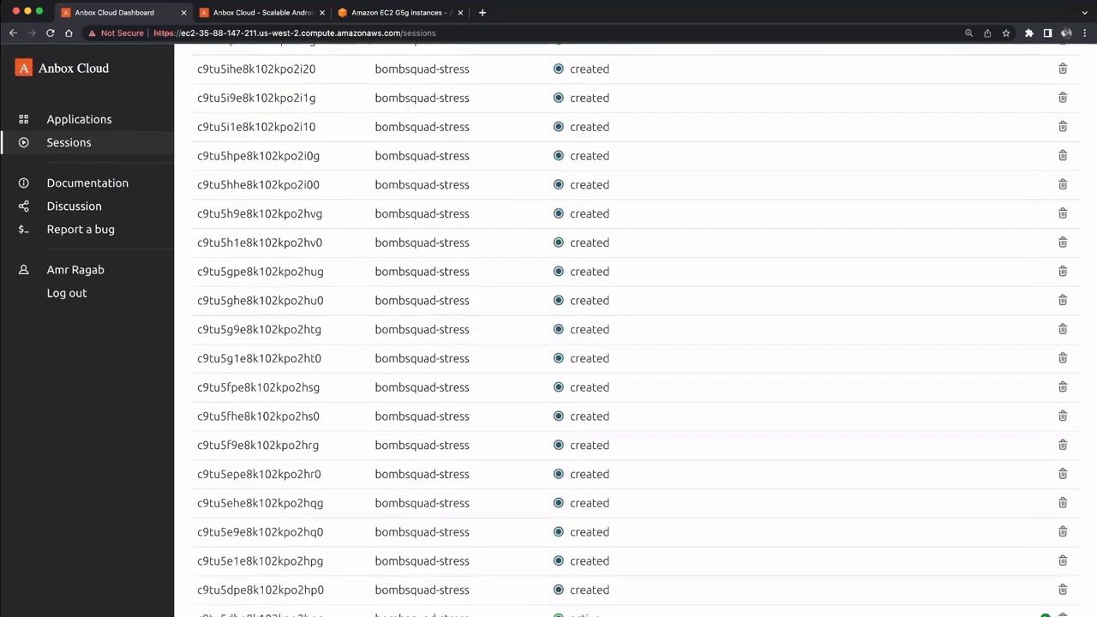
Join the active session c9tu5dhe8k102kpo2hog on the first page to view its stream, and exit the stream.
{"action": "scroll", "coordinate": [634, 330], "scroll_direction": "down", "scroll_amount": 2}
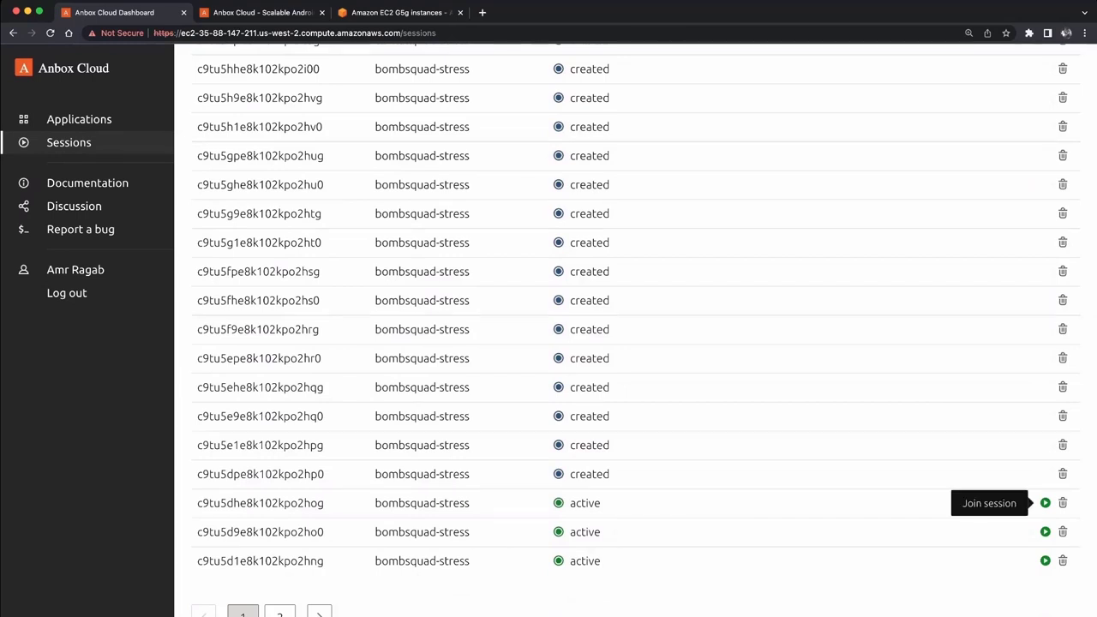
{"action": "left_click", "coordinate": [1045, 503]}
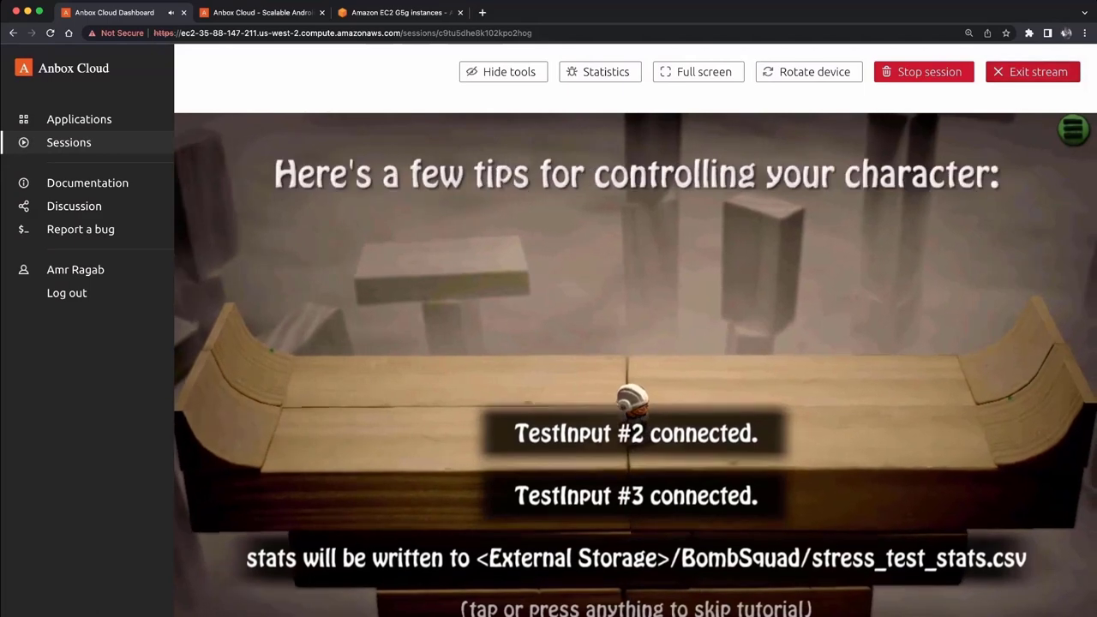
{"action": "left_click", "coordinate": [1032, 71]}
{"action": "left_click", "coordinate": [614, 396]}
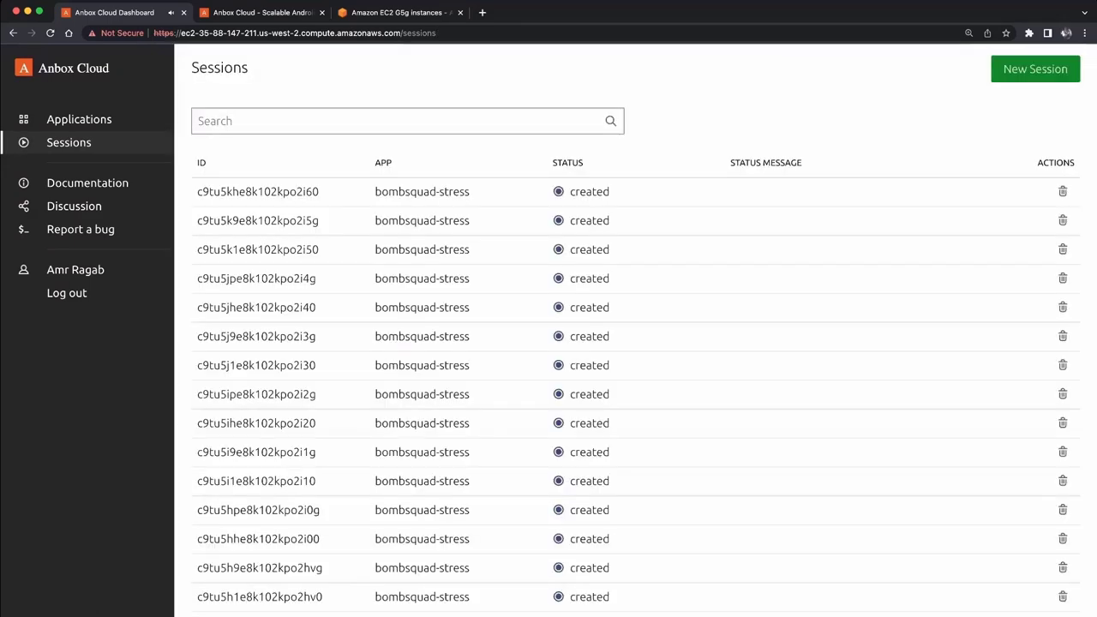
Join the active session c9tu5b9e8k102kpo2hk0 on the second page of the session list to view its stream, and exit the stream.
{"action": "scroll", "coordinate": [635, 342], "scroll_direction": "down", "scroll_amount": 5}
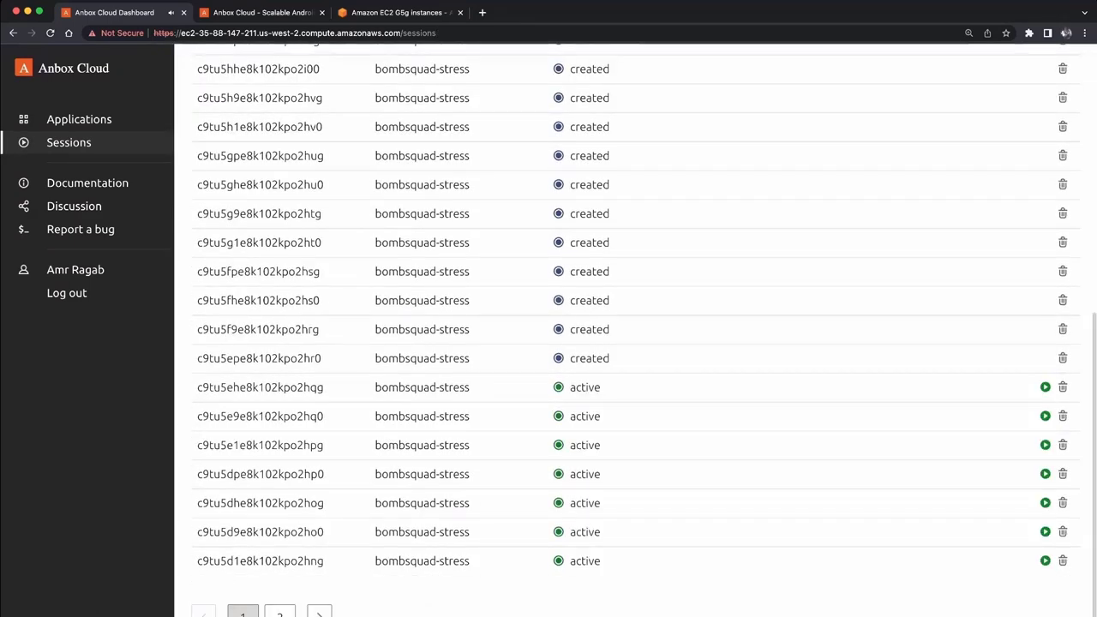
{"action": "left_click", "coordinate": [279, 613]}
{"action": "scroll", "coordinate": [634, 343], "scroll_direction": "up", "scroll_amount": 2}
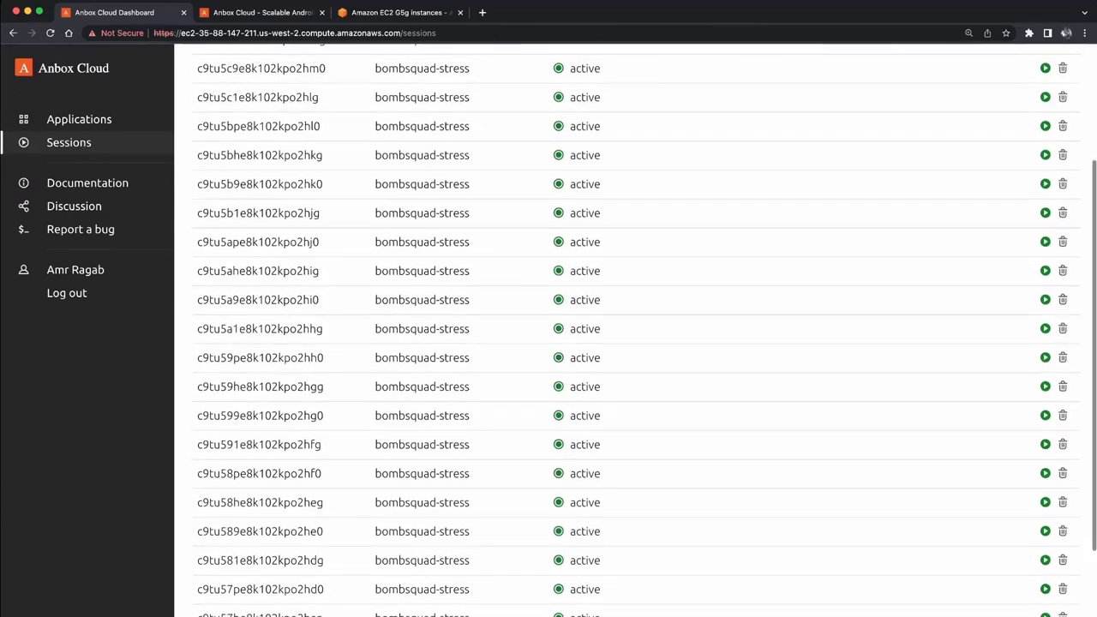
{"action": "left_click", "coordinate": [1045, 183]}
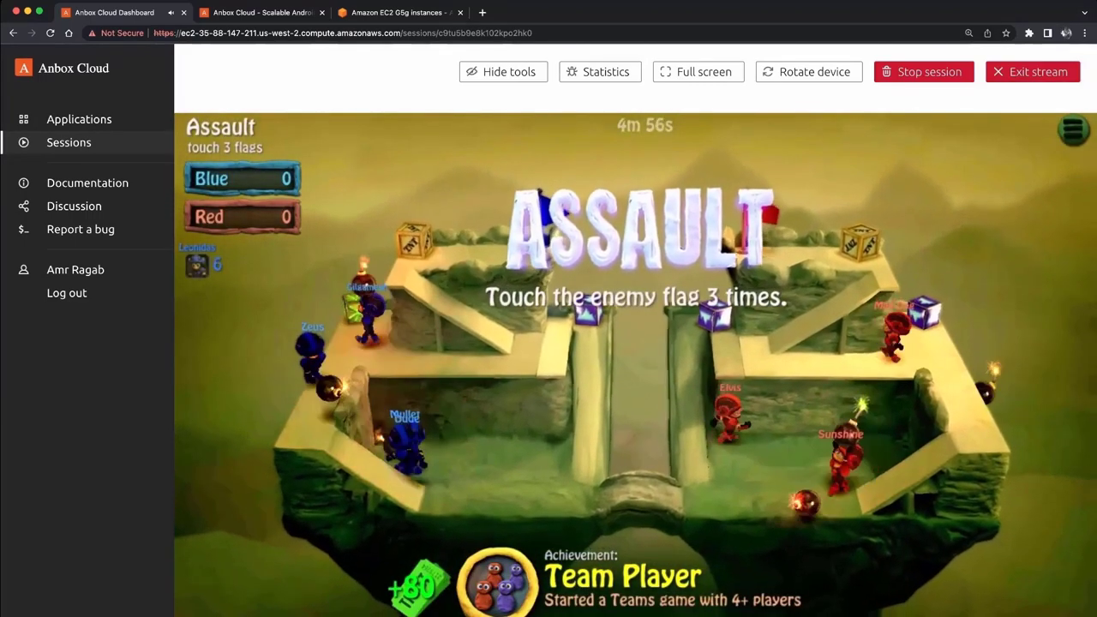
{"action": "key", "text": "Escape"}
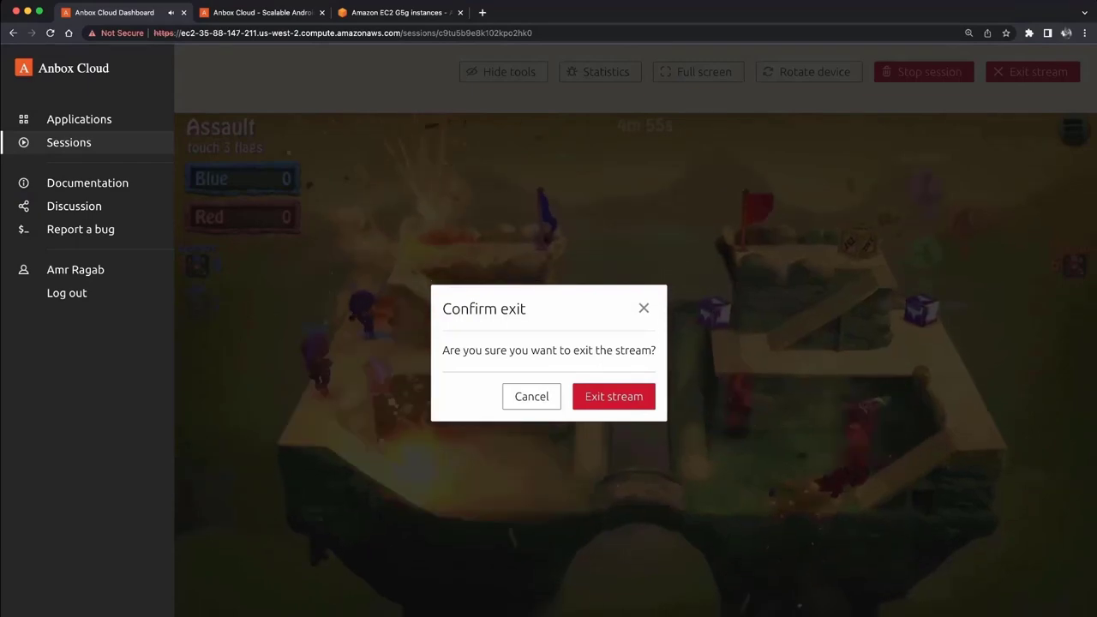
{"action": "key", "text": "Return"}
{"action": "scroll", "coordinate": [635, 330], "scroll_direction": "down", "scroll_amount": 6}
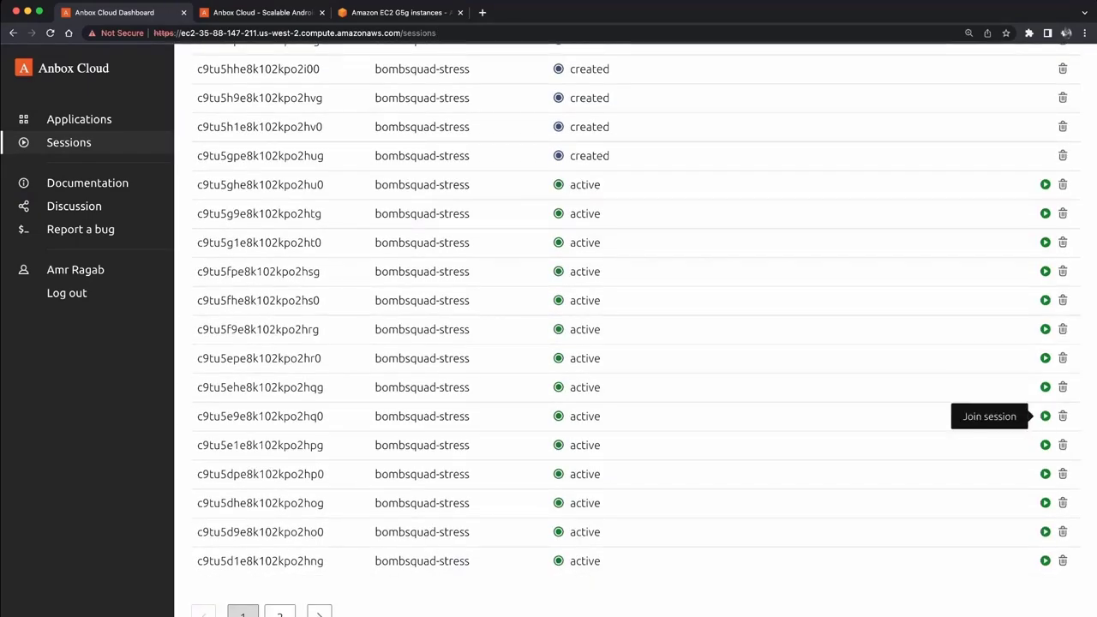
Join the active session c9tu5e9e8k102kpo2hq0 on the first page to view its stream, and exit the stream.
{"action": "left_click", "coordinate": [1045, 416]}
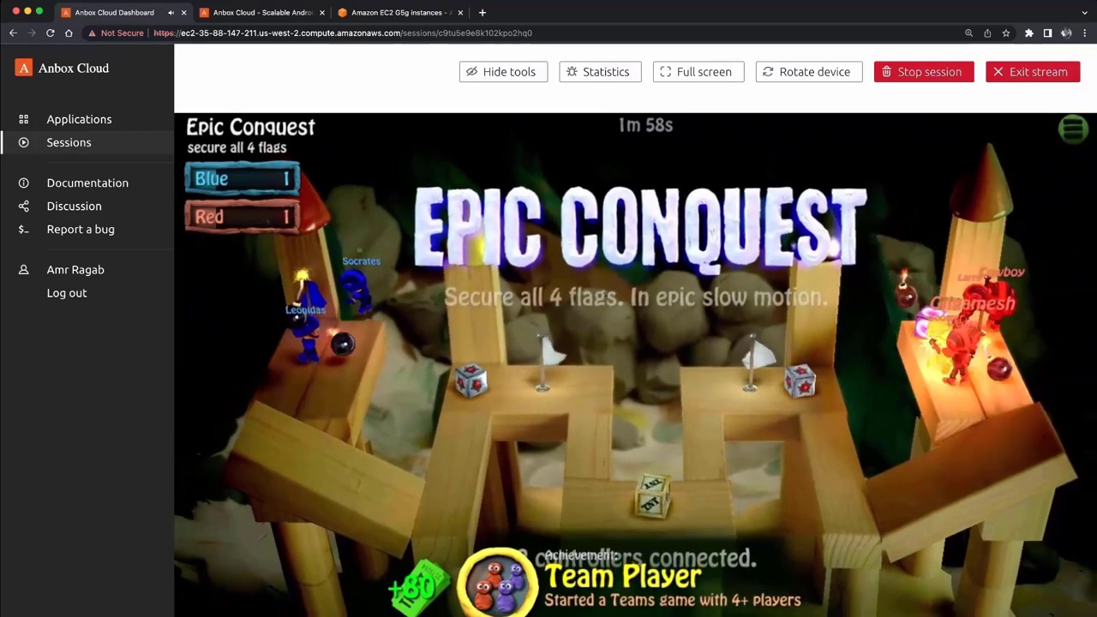
{"action": "left_click", "coordinate": [1032, 72]}
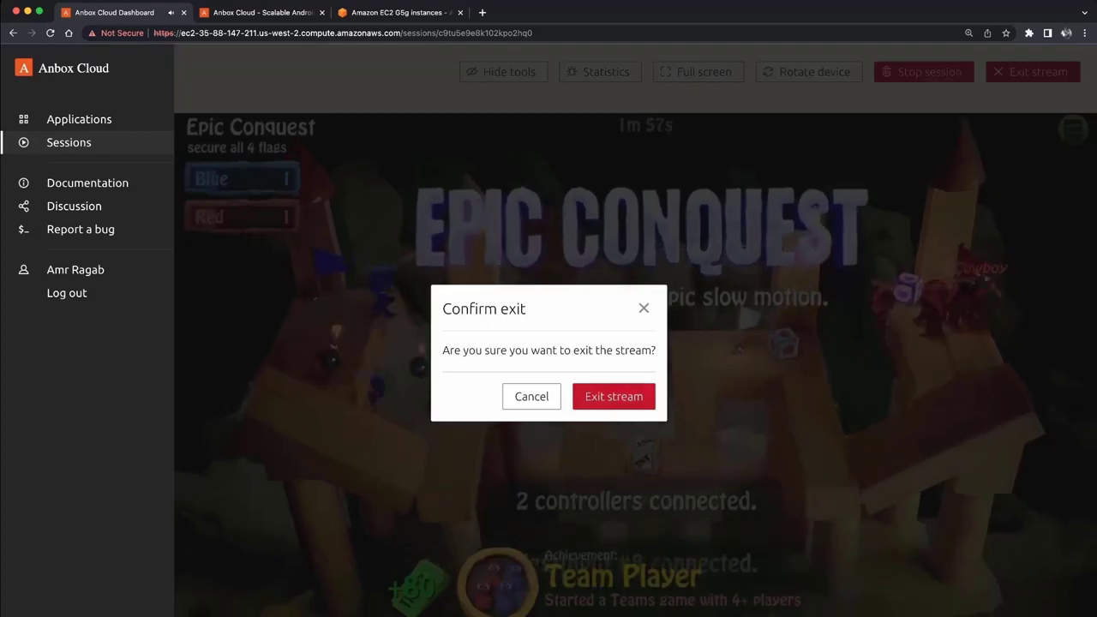
{"action": "left_click", "coordinate": [614, 396]}
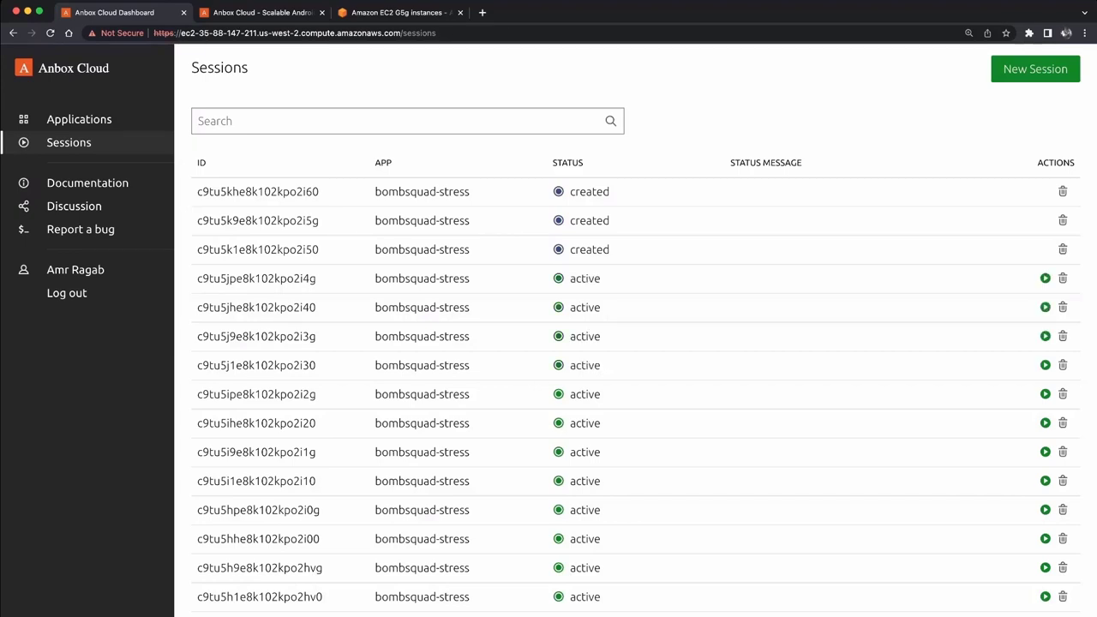
Switch from the session list to the terminal and run nvidia-smi.
{"action": "scroll", "coordinate": [635, 330], "scroll_direction": "down", "scroll_amount": 10}
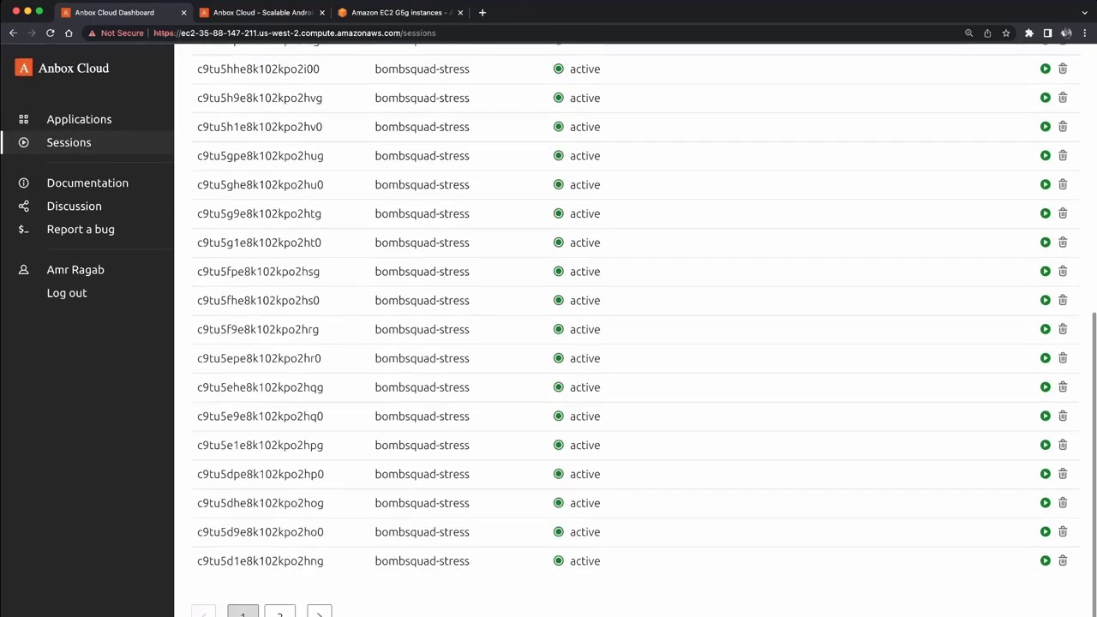
{"action": "key", "text": "super+Tab"}
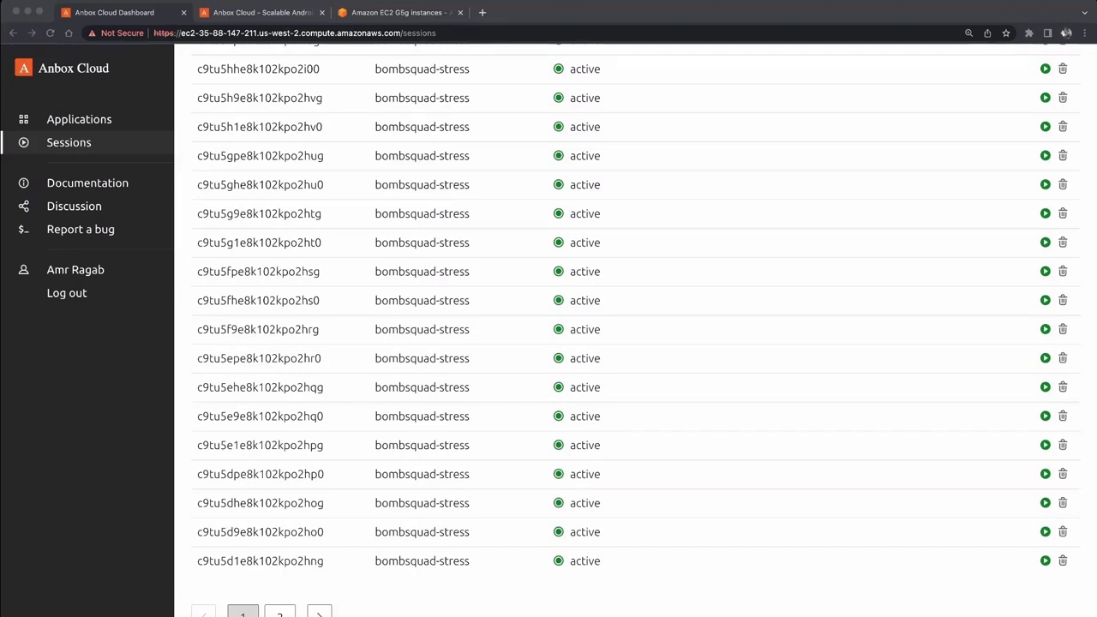
{"action": "key", "text": "super+Tab"}
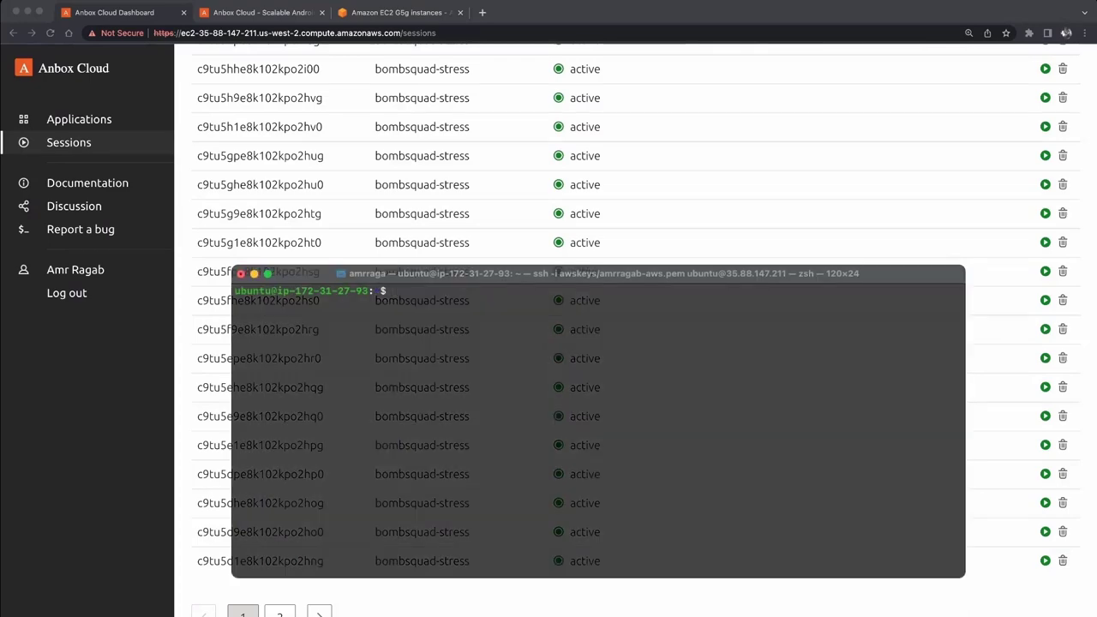
{"action": "type", "text": "nvidia-smi"}
{"action": "key", "text": "Return"}
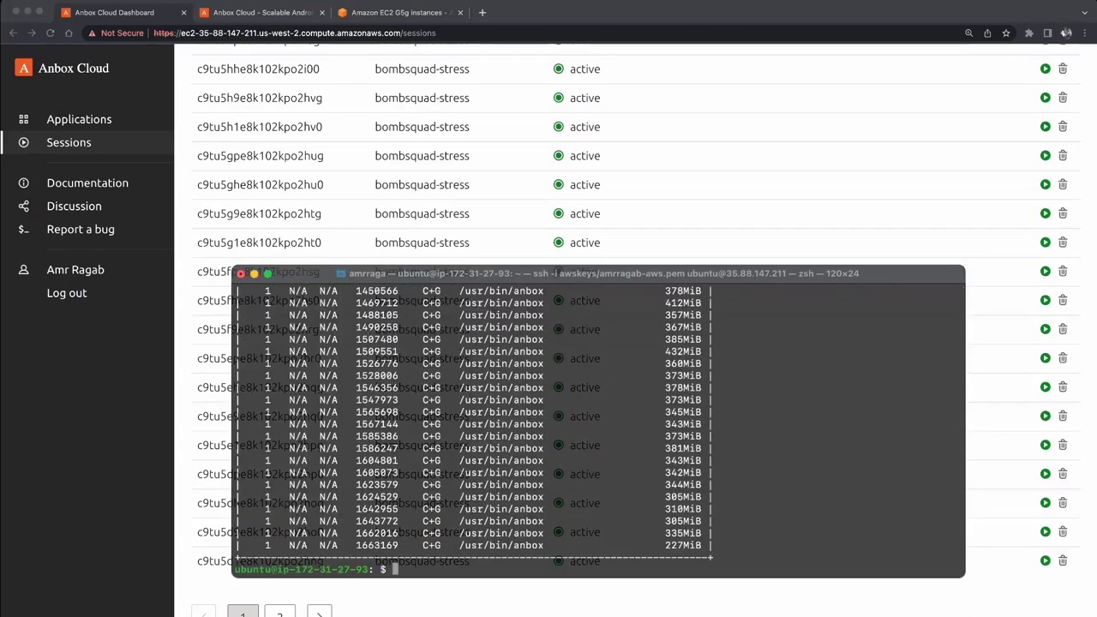
Examine the GPU utilization, memory usage and anbox process list in the nvidia-smi output.
{"action": "scroll", "coordinate": [599, 420], "scroll_direction": "up", "scroll_amount": 5}
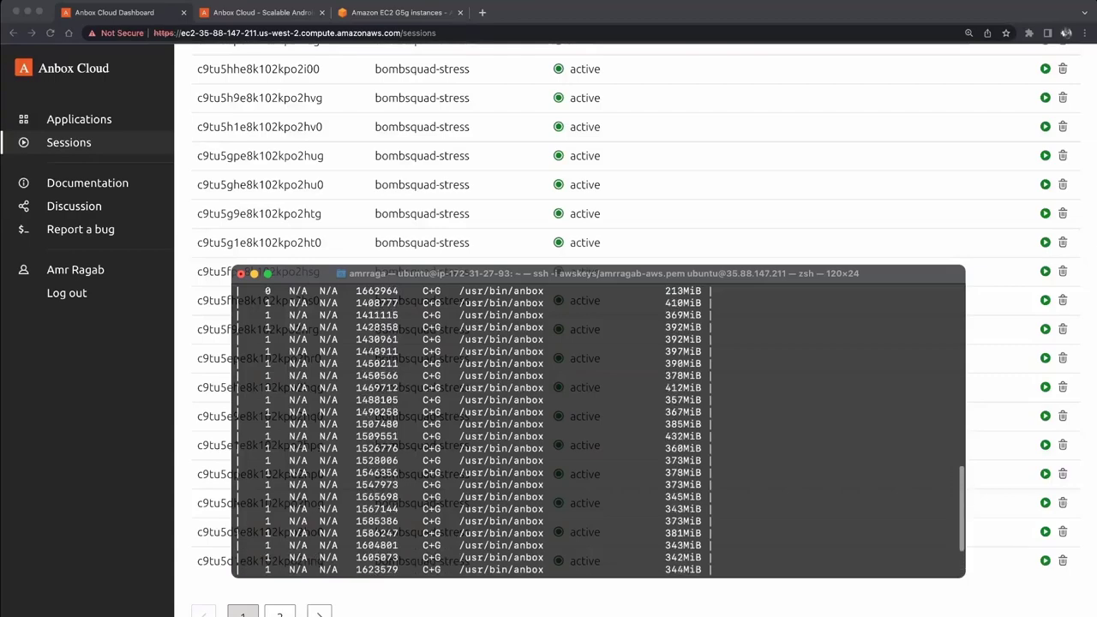
{"action": "scroll", "coordinate": [599, 420], "scroll_direction": "up", "scroll_amount": 10}
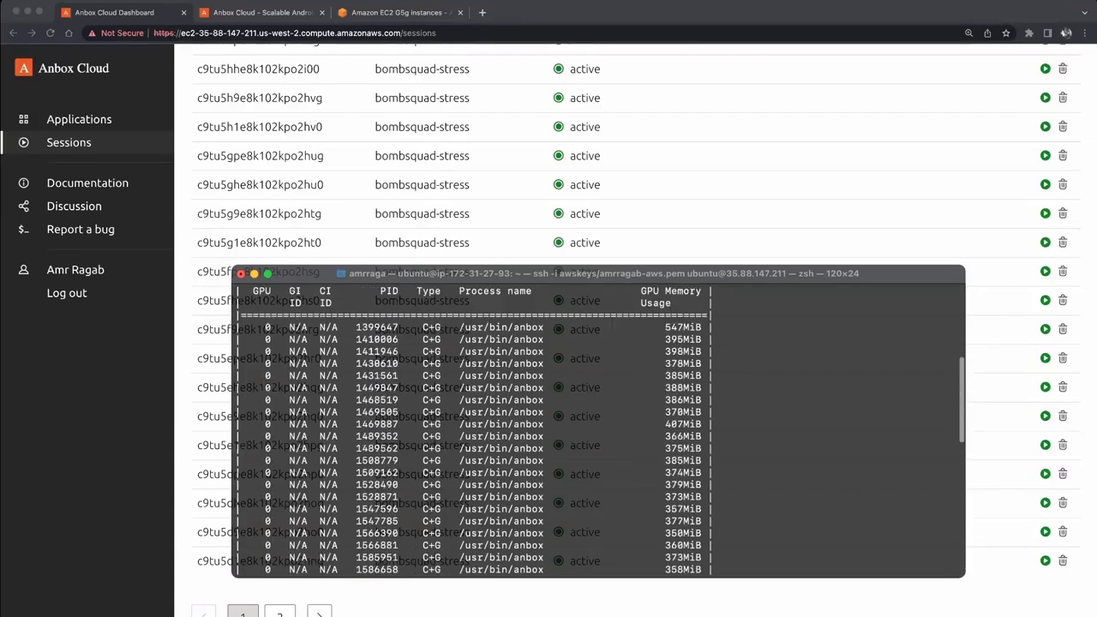
{"action": "scroll", "coordinate": [599, 420], "scroll_direction": "up", "scroll_amount": 1}
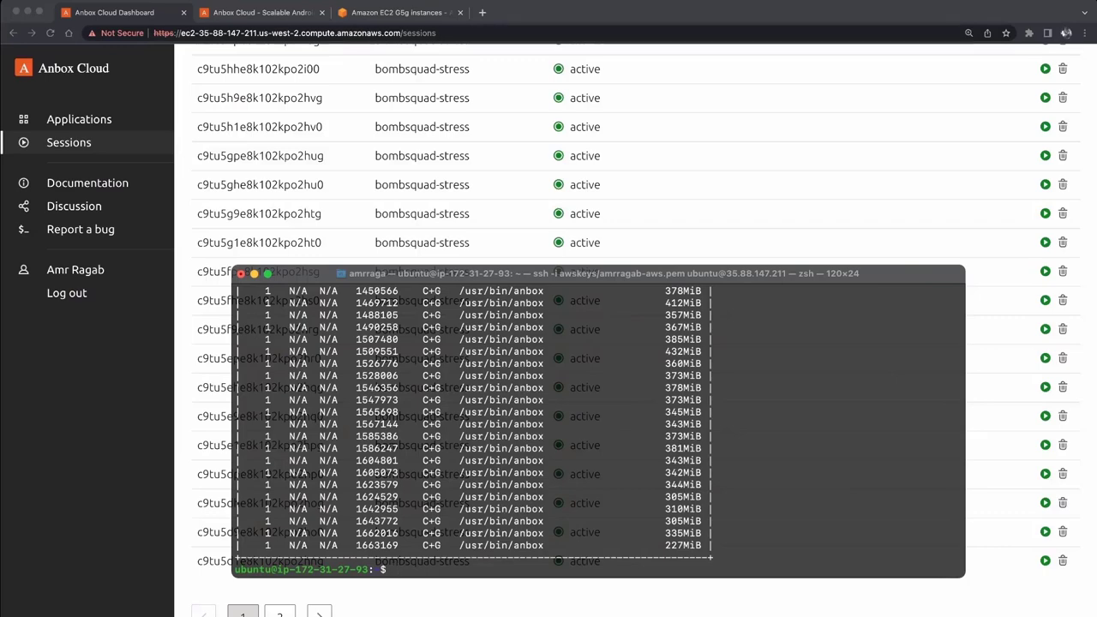
{"action": "key", "text": "Up"}
{"action": "key", "text": "Return"}
{"action": "scroll", "coordinate": [598, 429], "scroll_direction": "up", "scroll_amount": 10}
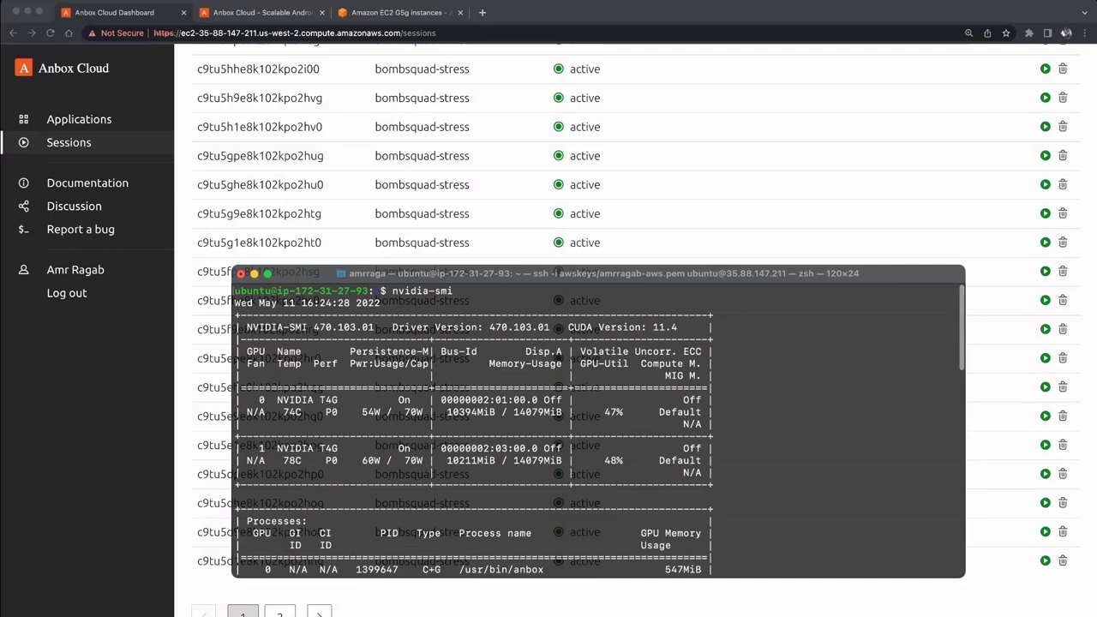
{"action": "scroll", "coordinate": [598, 429], "scroll_direction": "down", "scroll_amount": 10}
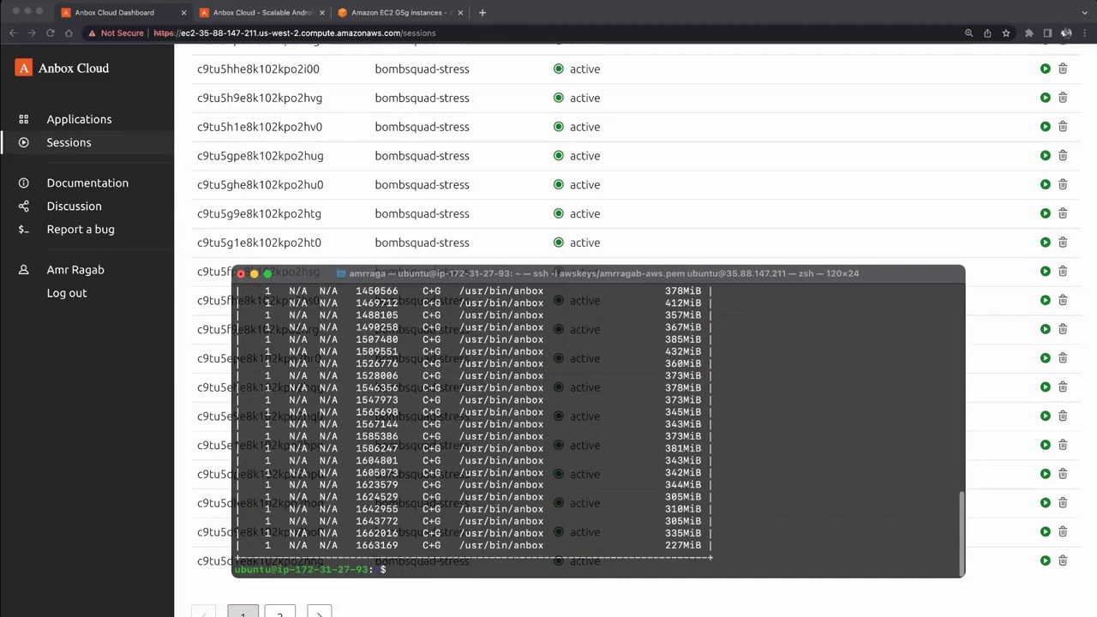
{"action": "scroll", "coordinate": [598, 428], "scroll_direction": "up", "scroll_amount": 10}
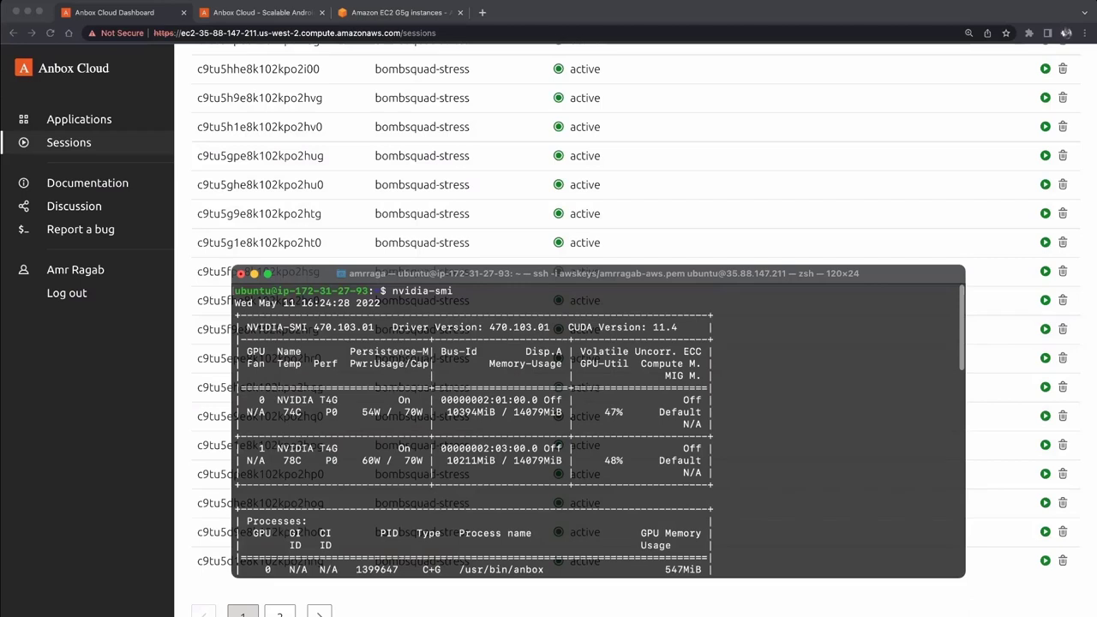
Switch back to the browser, join session c9tu5k9e8k102kpo2i5g to view its stream statistics, and exit the stream.
{"action": "key", "text": "super+Tab"}
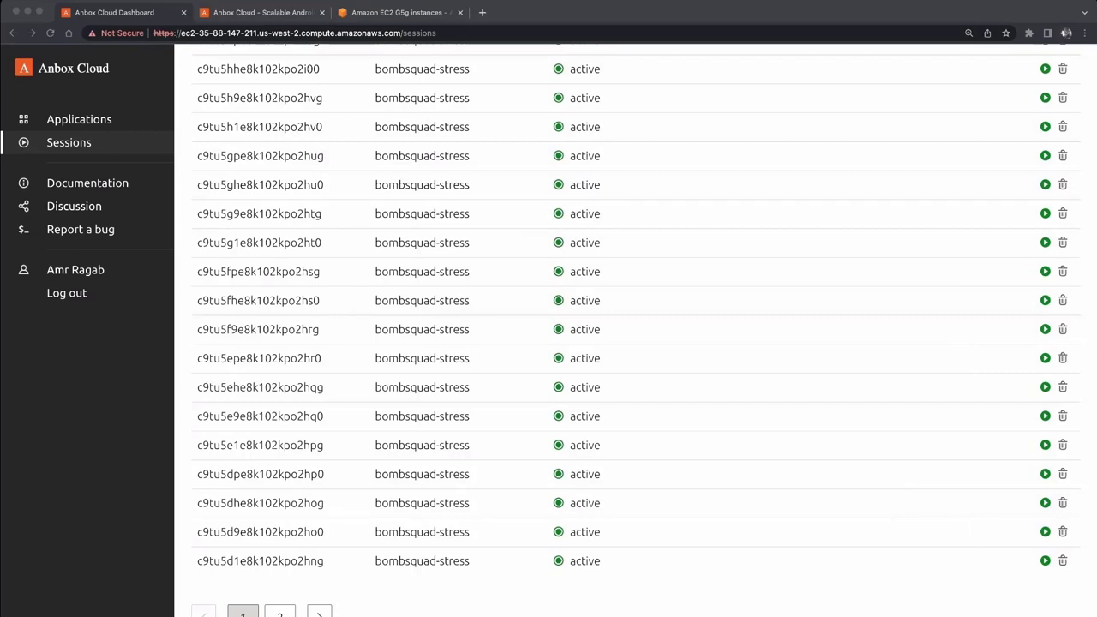
{"action": "scroll", "coordinate": [1045, 220], "scroll_direction": "up", "scroll_amount": 10}
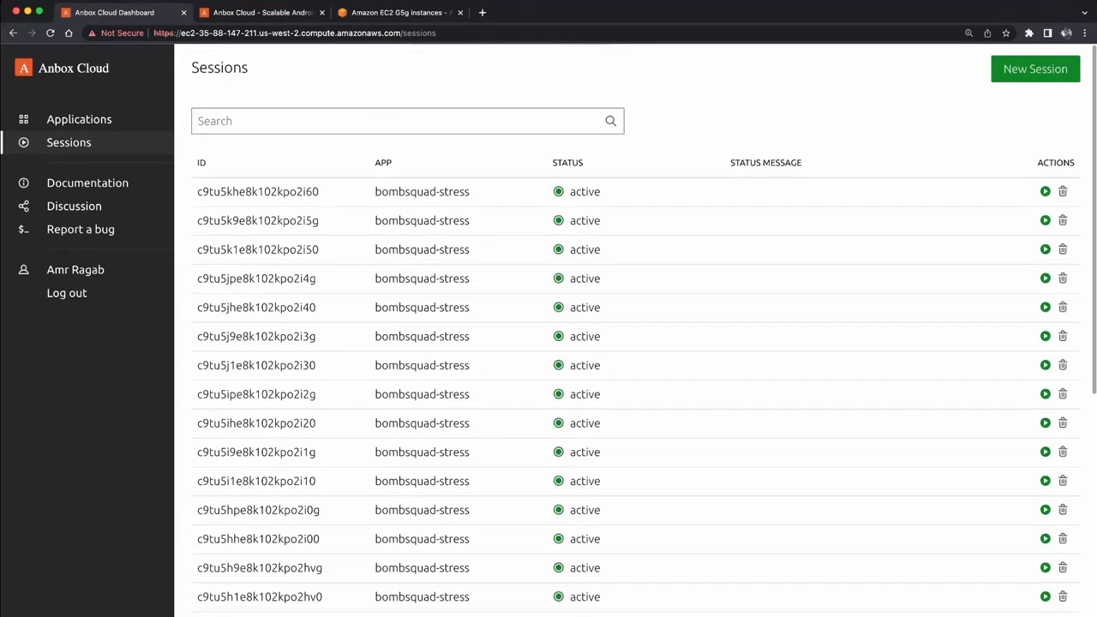
{"action": "left_click", "coordinate": [1045, 220]}
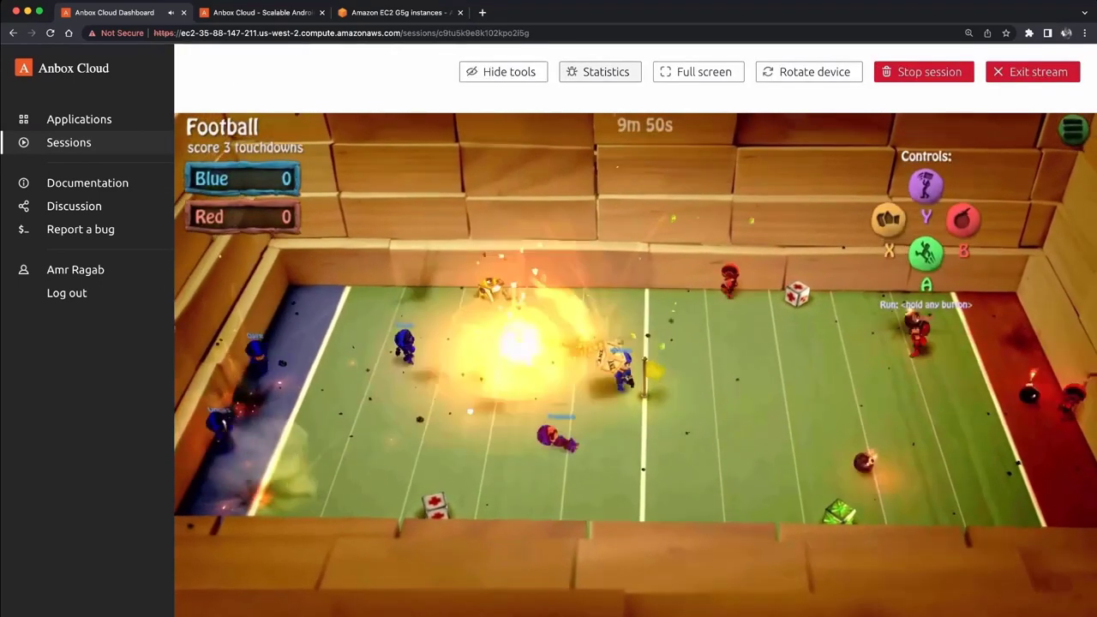
{"action": "left_click", "coordinate": [600, 71]}
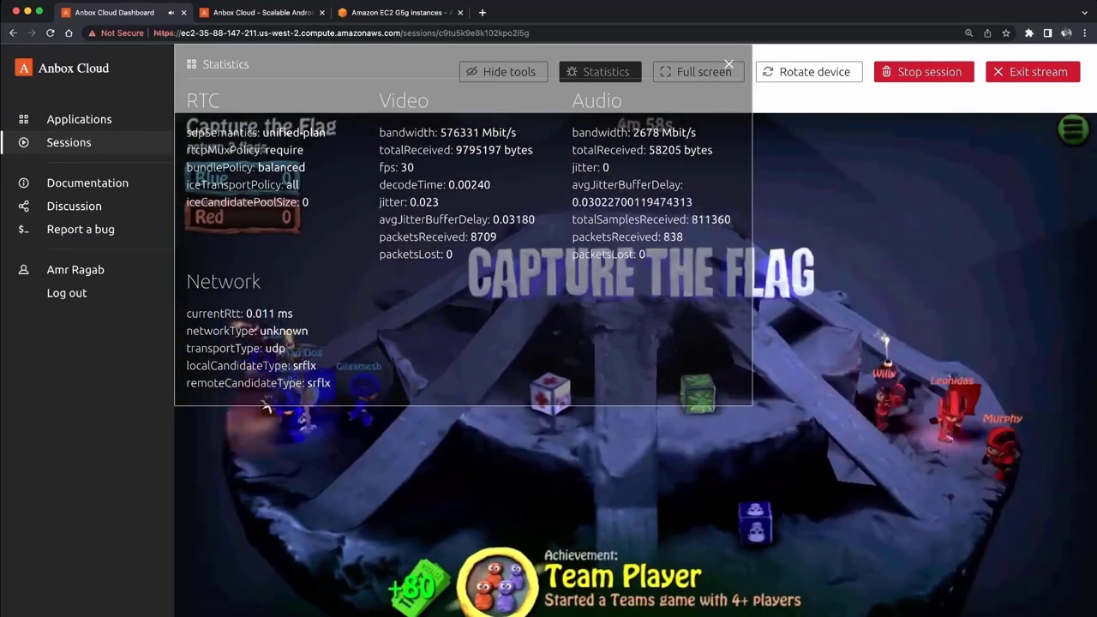
{"action": "key", "text": "Escape"}
{"action": "key", "text": "Escape"}
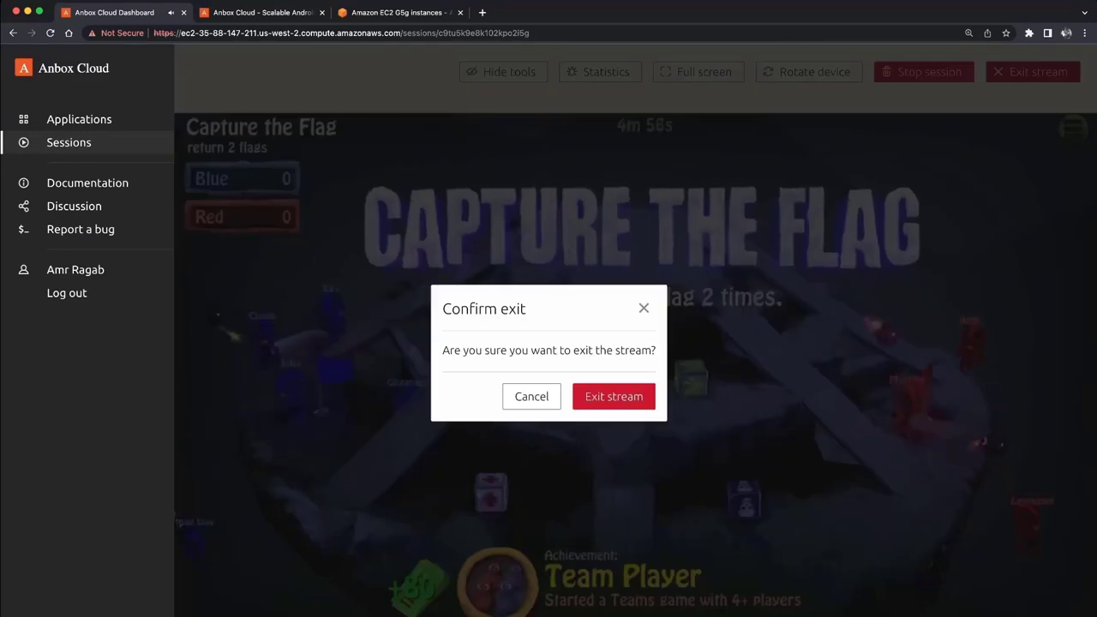
{"action": "left_click", "coordinate": [613, 396]}
Join the active session c9tu5h1e8k102kpo2hv0, view its stream statistics, and close the statistics overlay.
{"action": "scroll", "coordinate": [1045, 329], "scroll_direction": "down", "scroll_amount": 5}
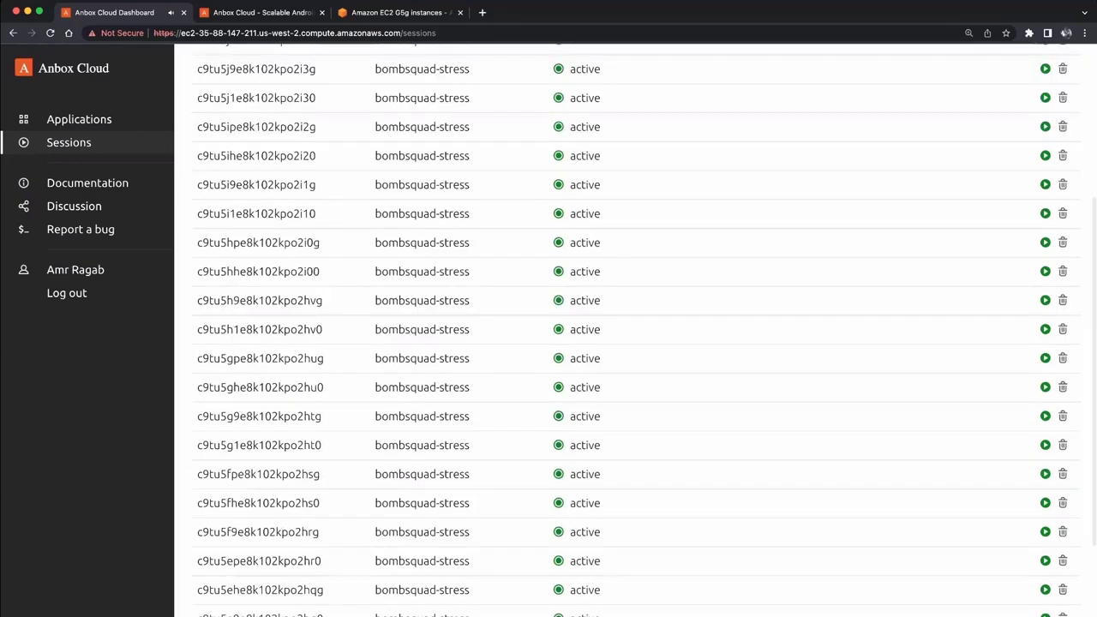
{"action": "left_click", "coordinate": [1045, 329]}
{"action": "left_click", "coordinate": [600, 71]}
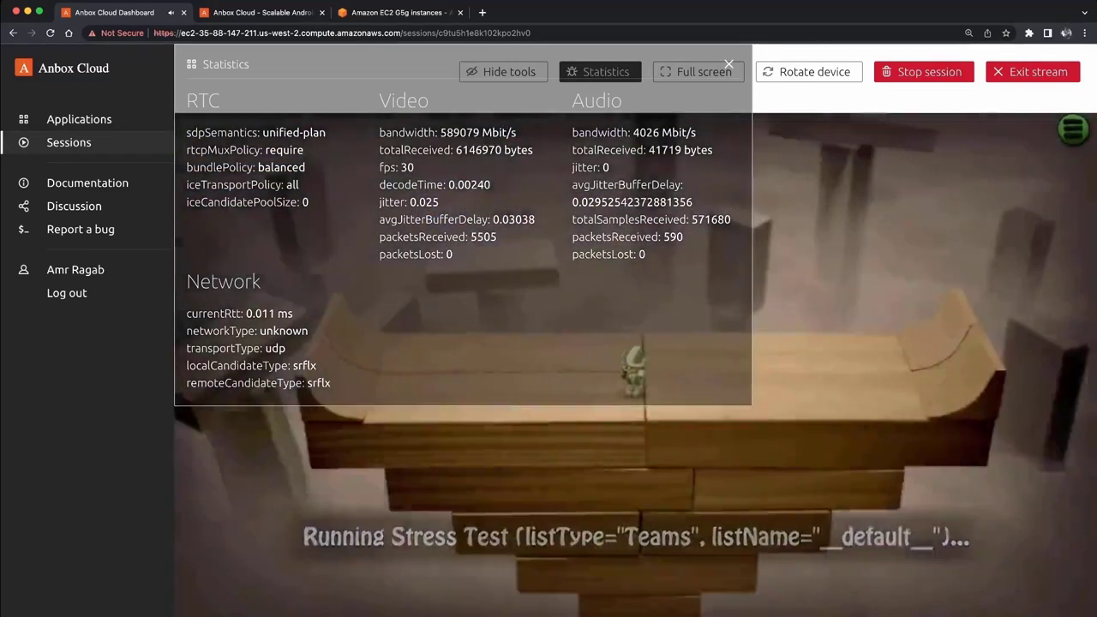
{"action": "left_click", "coordinate": [729, 63]}
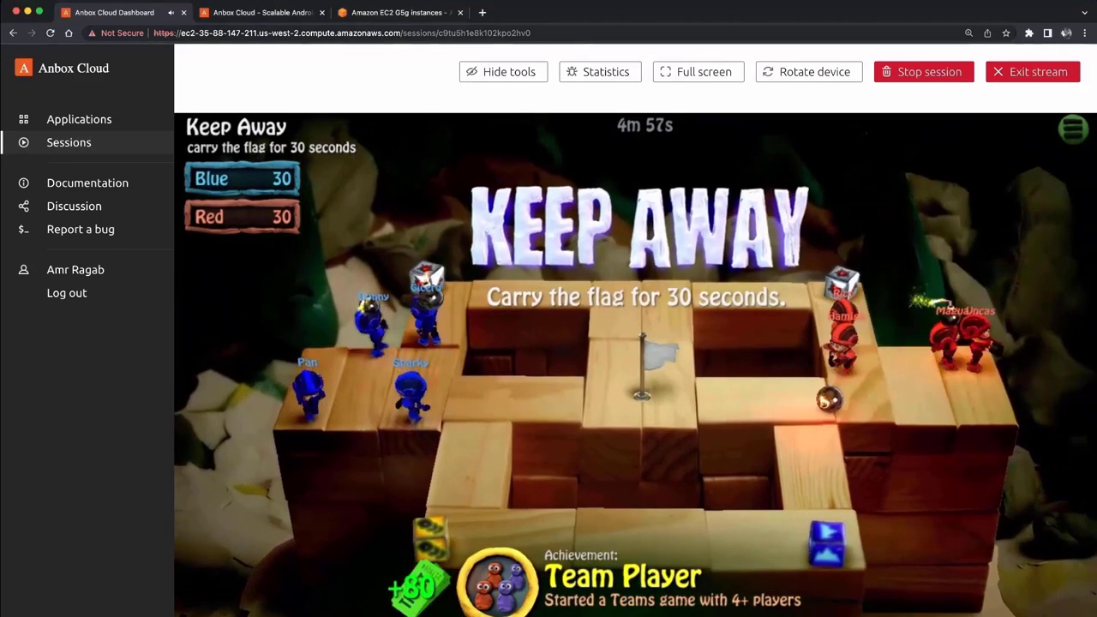
View the Anbox Cloud overview page and the Amazon EC2 G5g instances page already open in the browser.
{"action": "key", "text": "ctrl+Tab"}
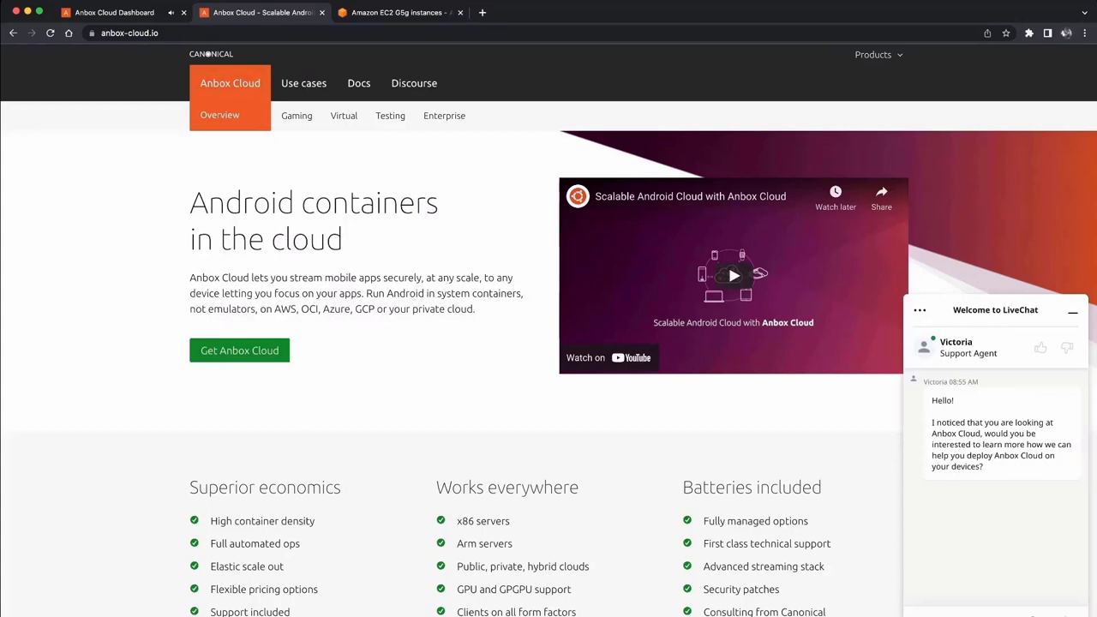
{"action": "left_click_drag", "start_coordinate": [343, 240], "coordinate": [333, 203]}
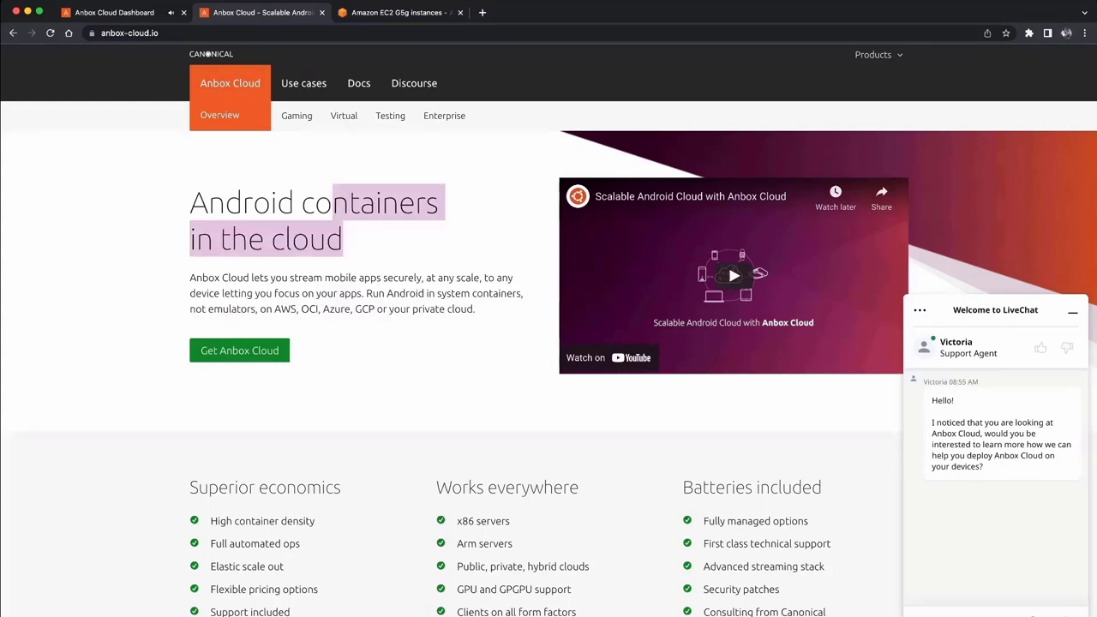
{"action": "left_click", "coordinate": [333, 203]}
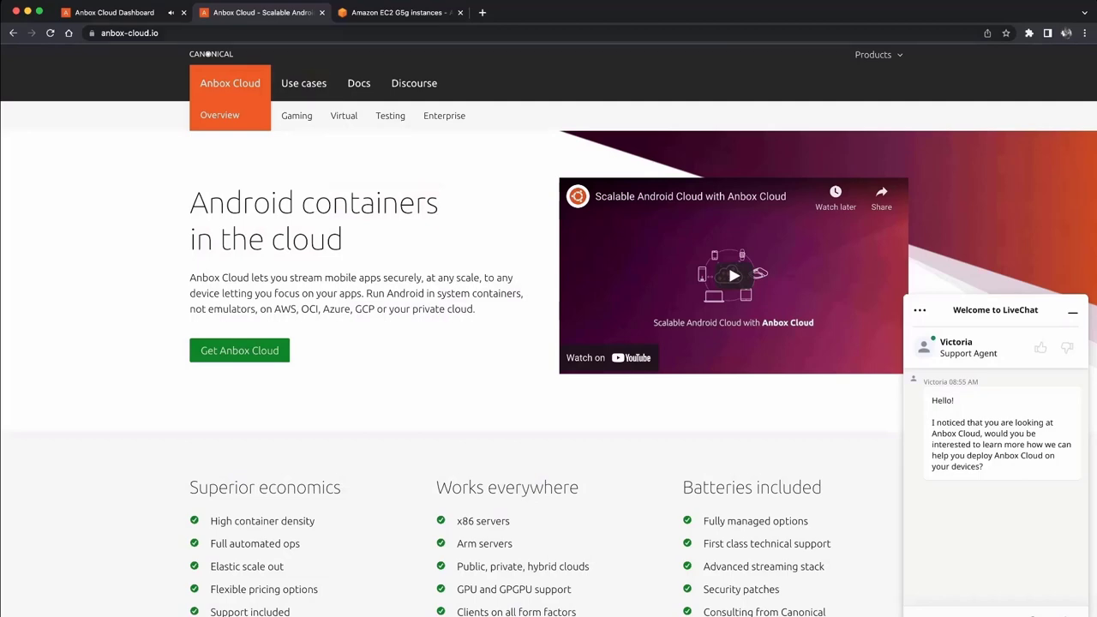
{"action": "key", "text": "ctrl+Tab"}
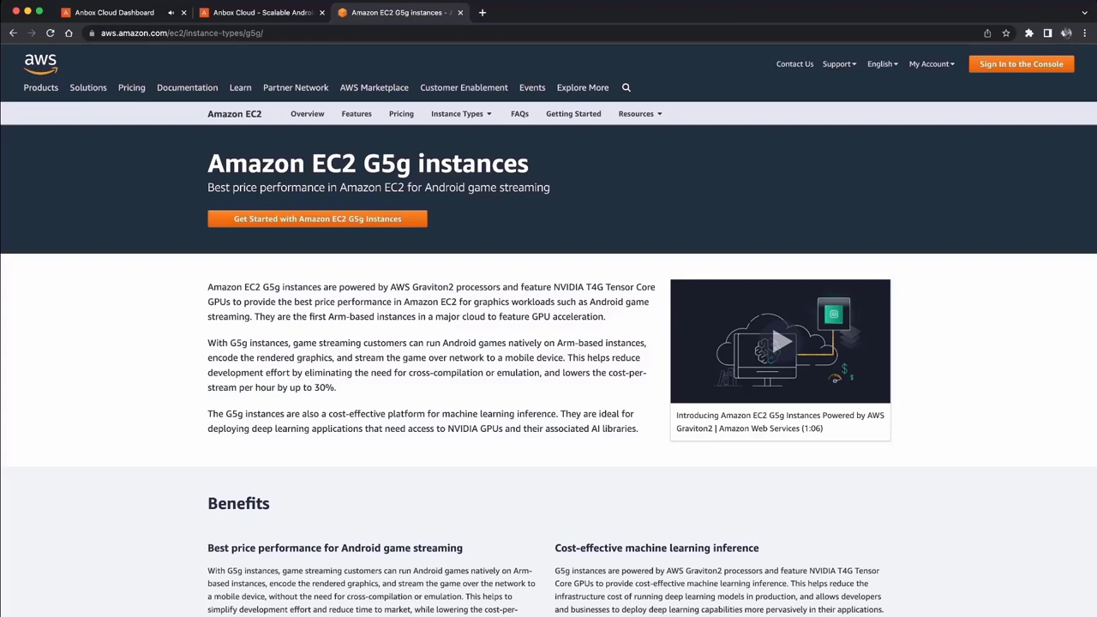
{"action": "key", "text": "super+Tab"}
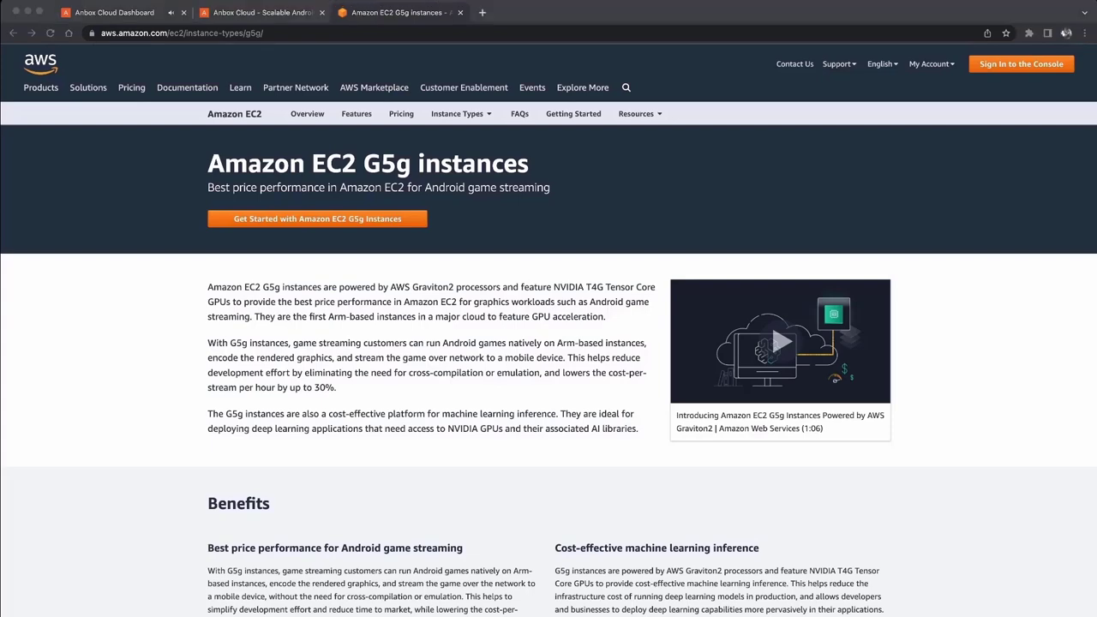